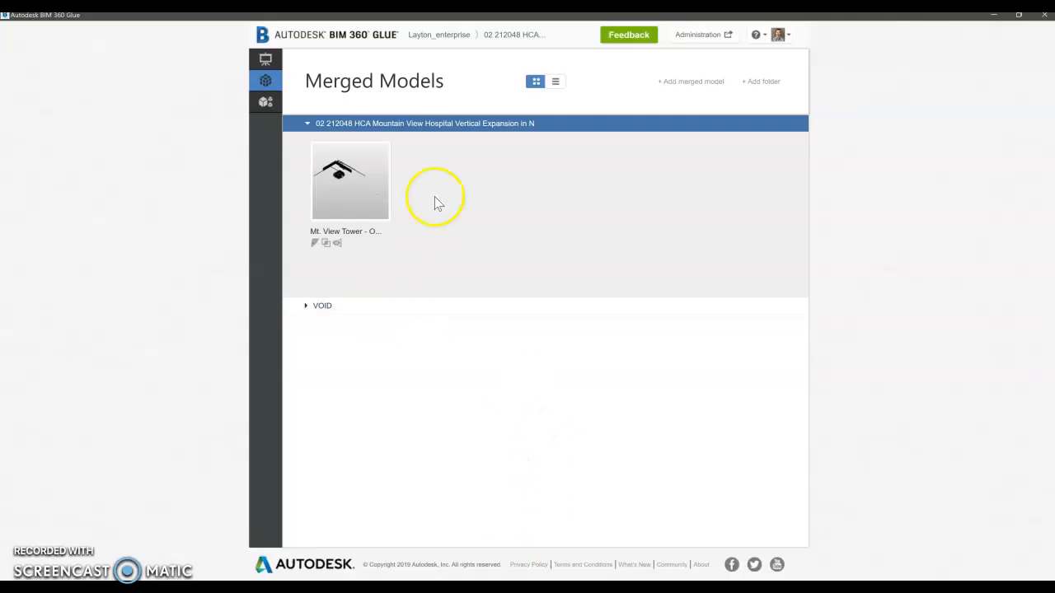
Step: Look through the hospital project's overview, merged models and individual models pages
{"action": "left_click", "coordinate": [274, 62]}
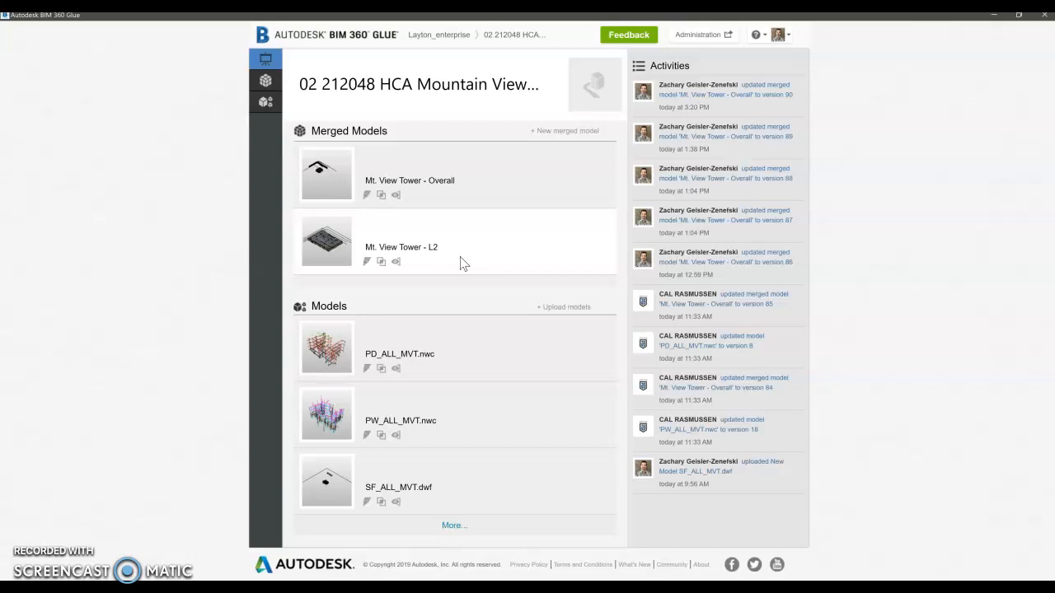
{"action": "left_click", "coordinate": [265, 101]}
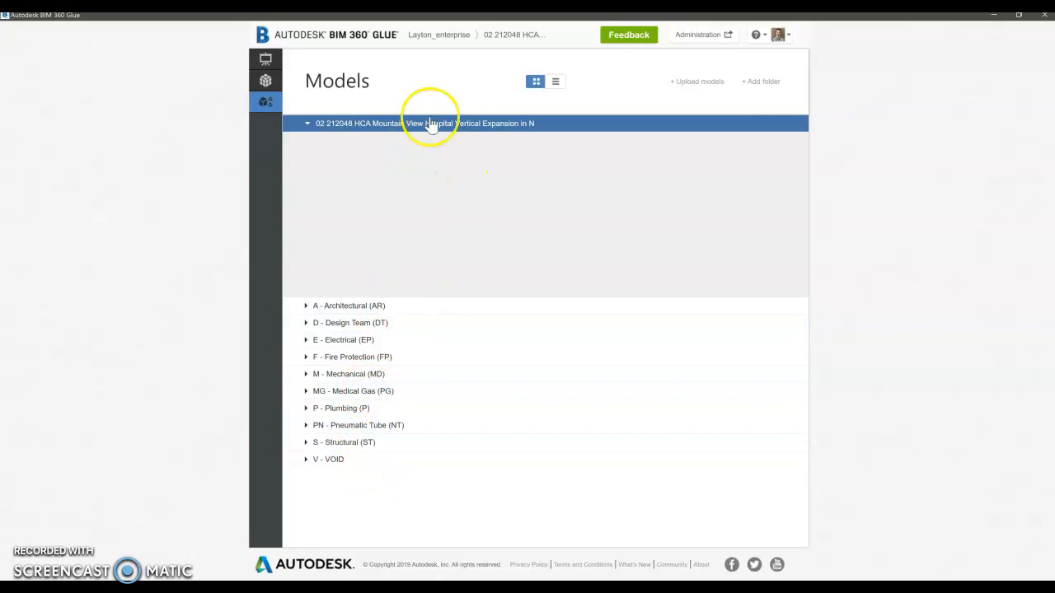
{"action": "left_click", "coordinate": [276, 63]}
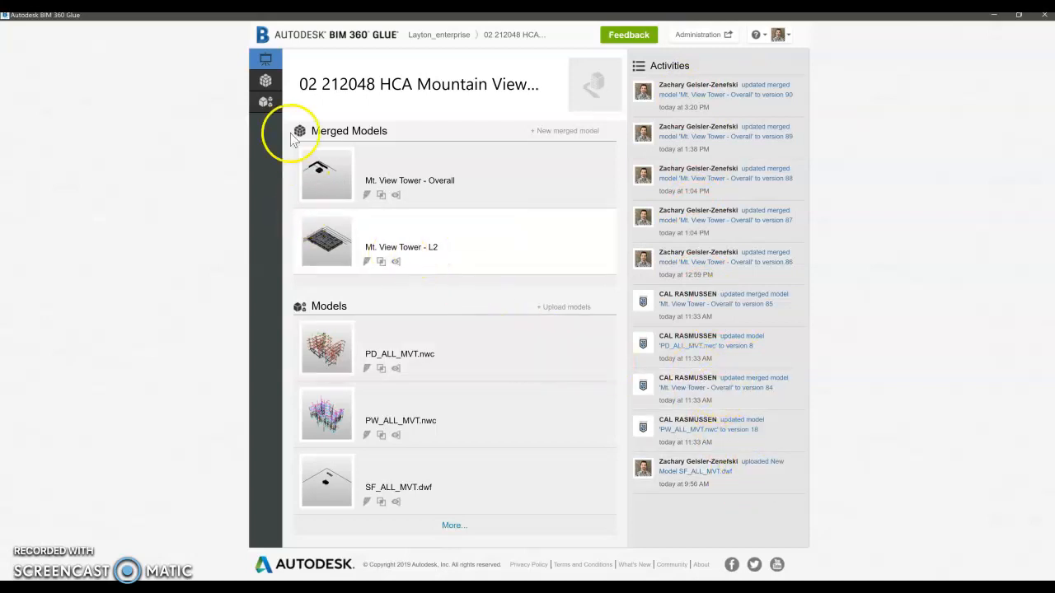
{"action": "left_click", "coordinate": [262, 88]}
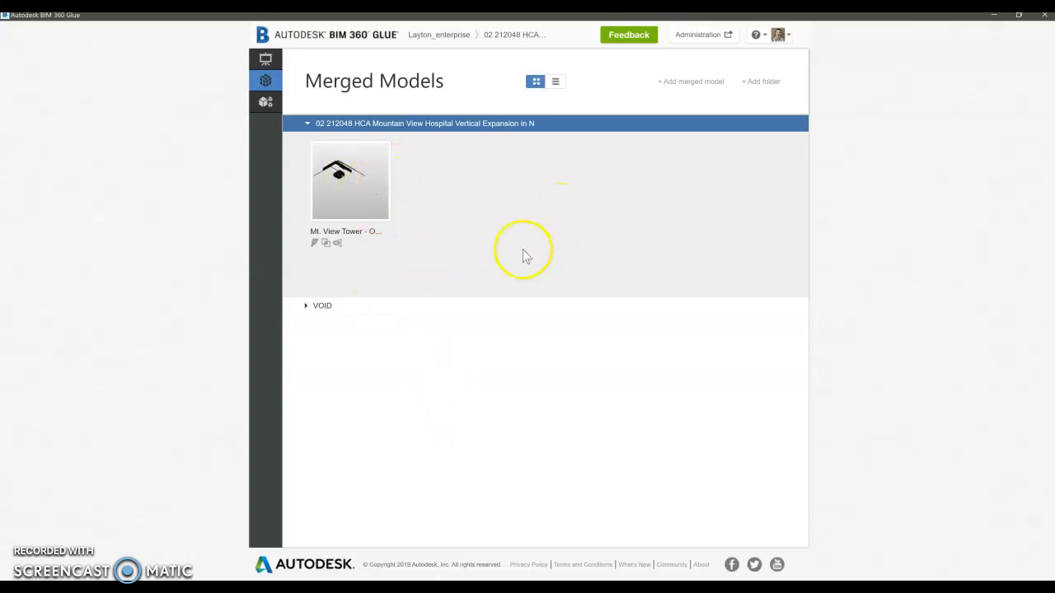
{"action": "left_click", "coordinate": [265, 107]}
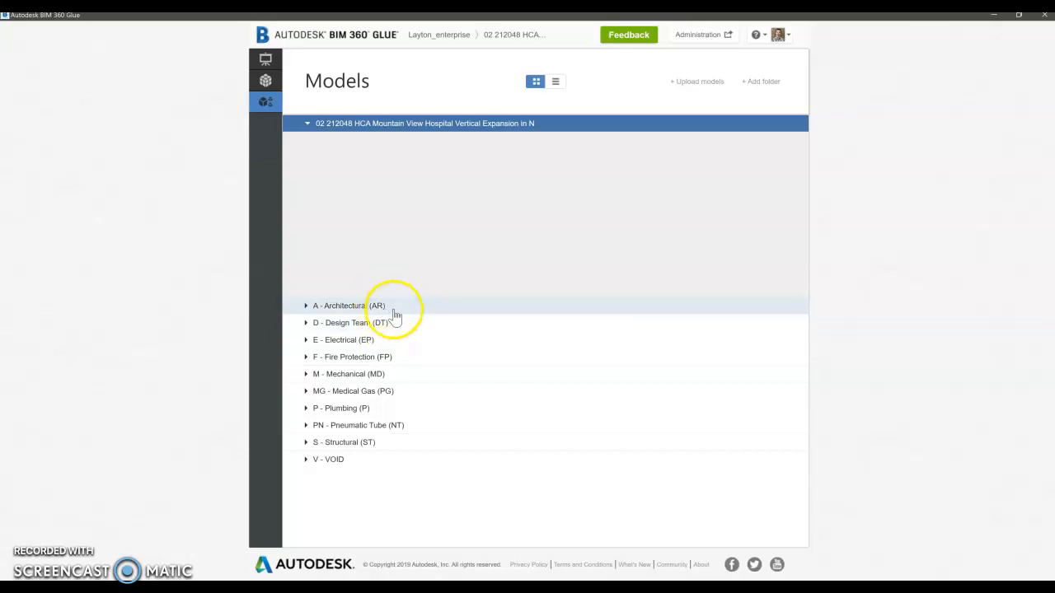
Step: Examine the model files in the Architectural, Design Team, Electrical and Fire Protection folders, returning to the Architectural folder
{"action": "left_click", "coordinate": [363, 312]}
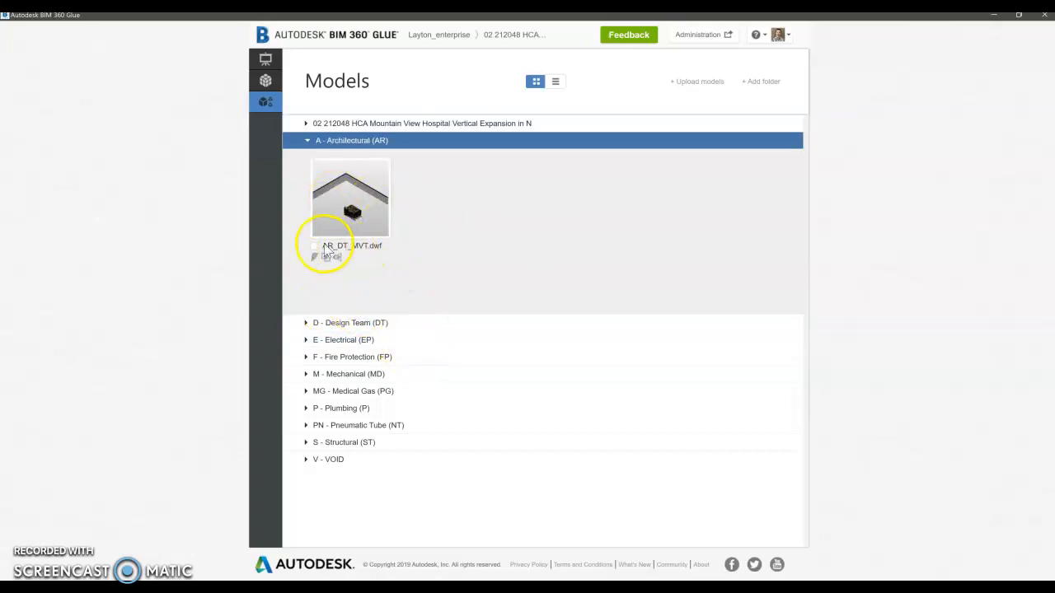
{"action": "mouse_move", "coordinate": [342, 257]}
{"action": "left_click", "coordinate": [383, 323]}
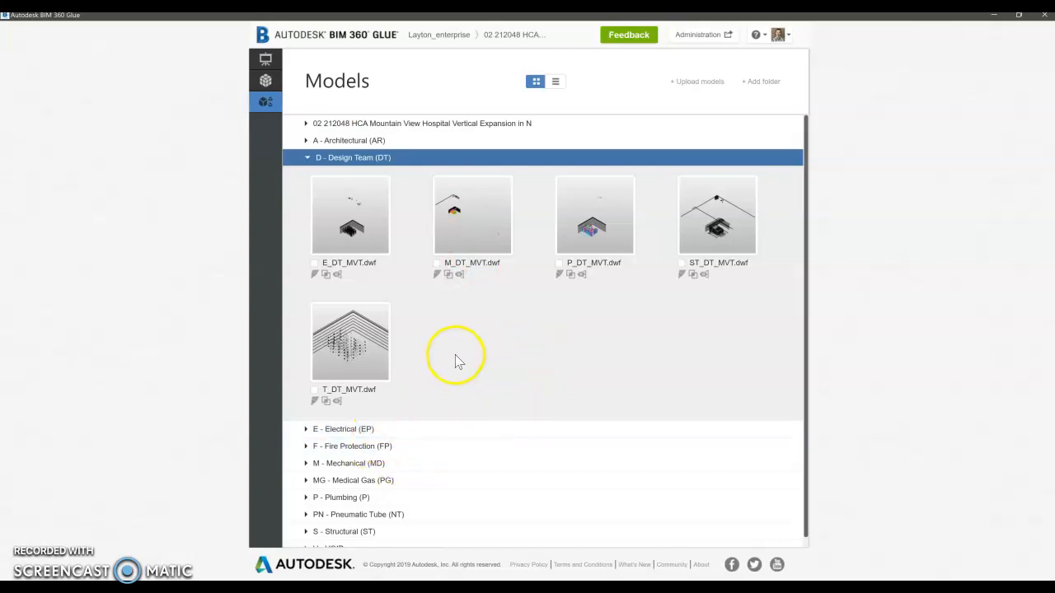
{"action": "left_click", "coordinate": [370, 430]}
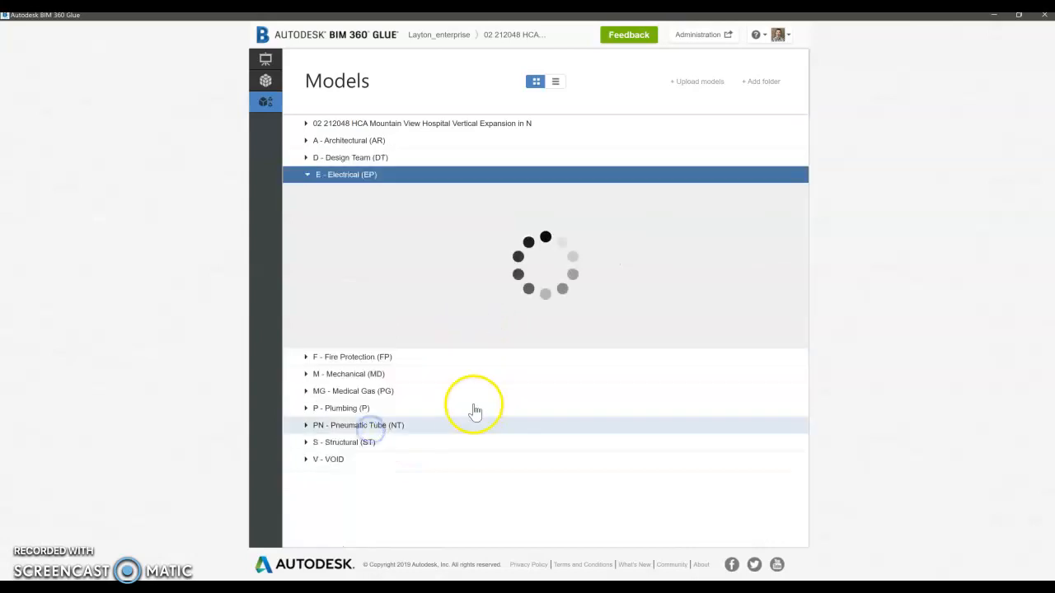
{"action": "left_click", "coordinate": [360, 161]}
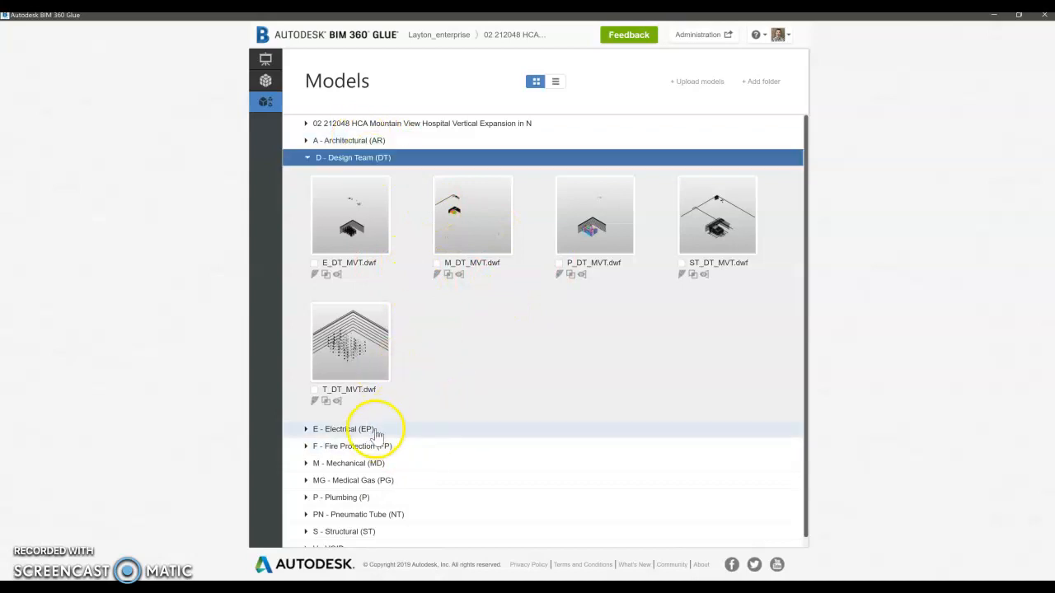
{"action": "scroll", "coordinate": [400, 507], "scroll_direction": "down", "scroll_amount": 1}
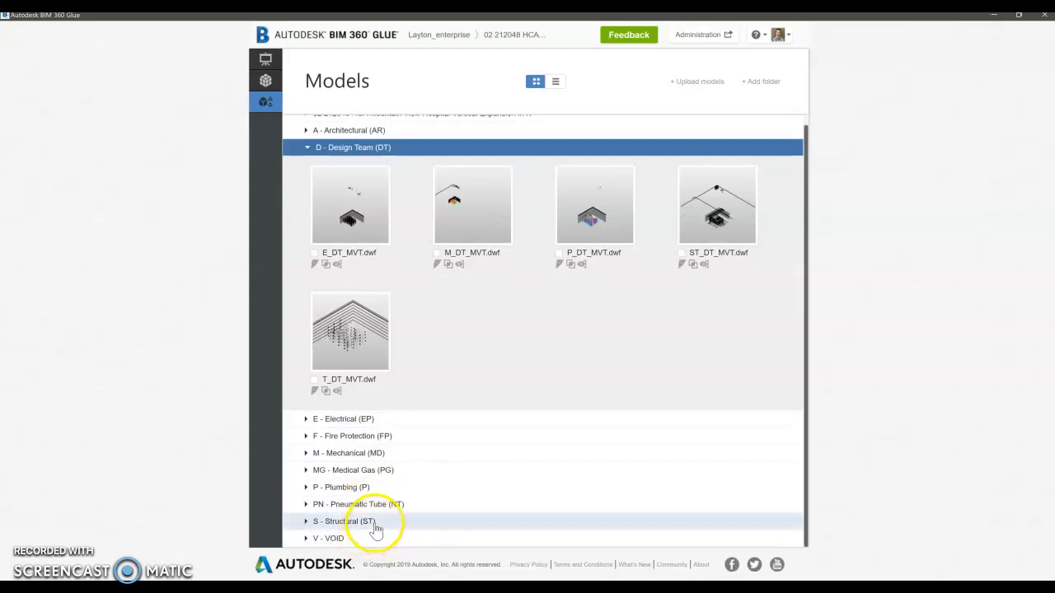
{"action": "left_click", "coordinate": [384, 436]}
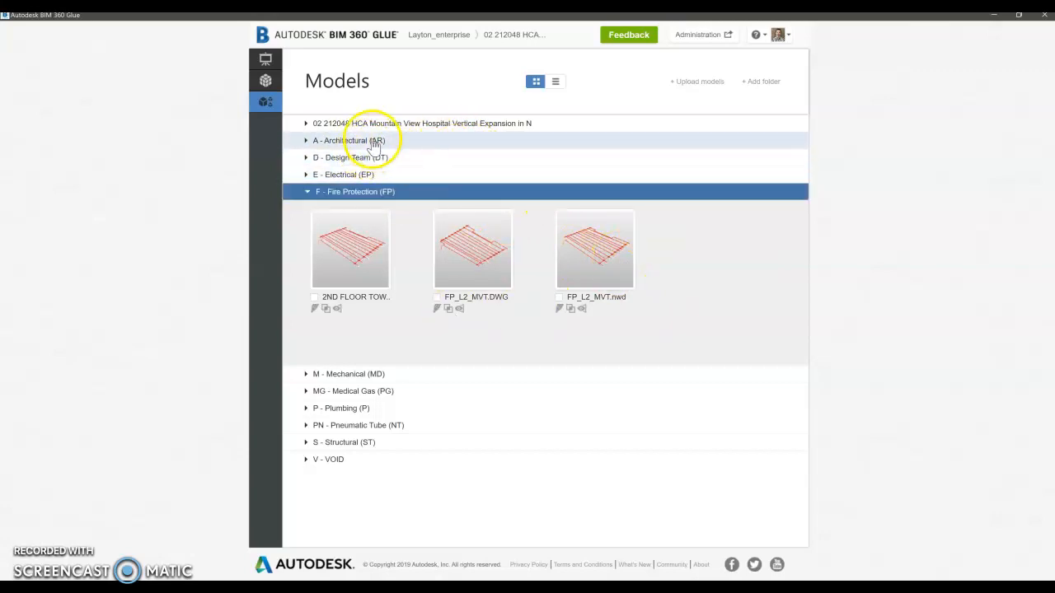
{"action": "left_click", "coordinate": [330, 141]}
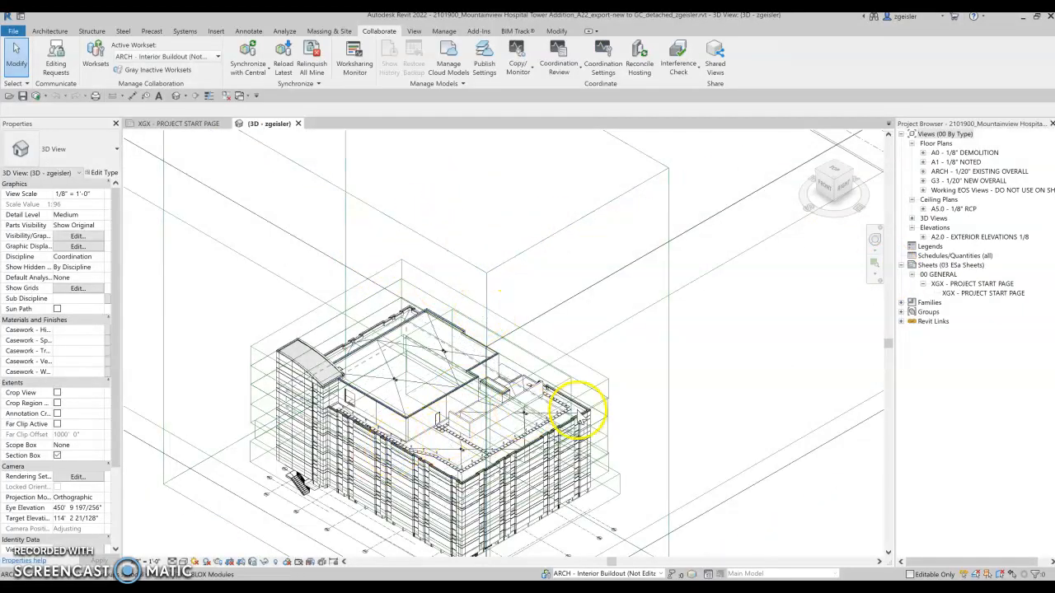
Step: In Revit, launch the Glue add-in and choose the project 02 212048 HCA Mountain View Hospital Vertical Expansion
{"action": "middle_click_drag", "start_coordinate": [244, 477], "coordinate": [376, 430], "text": "shift"}
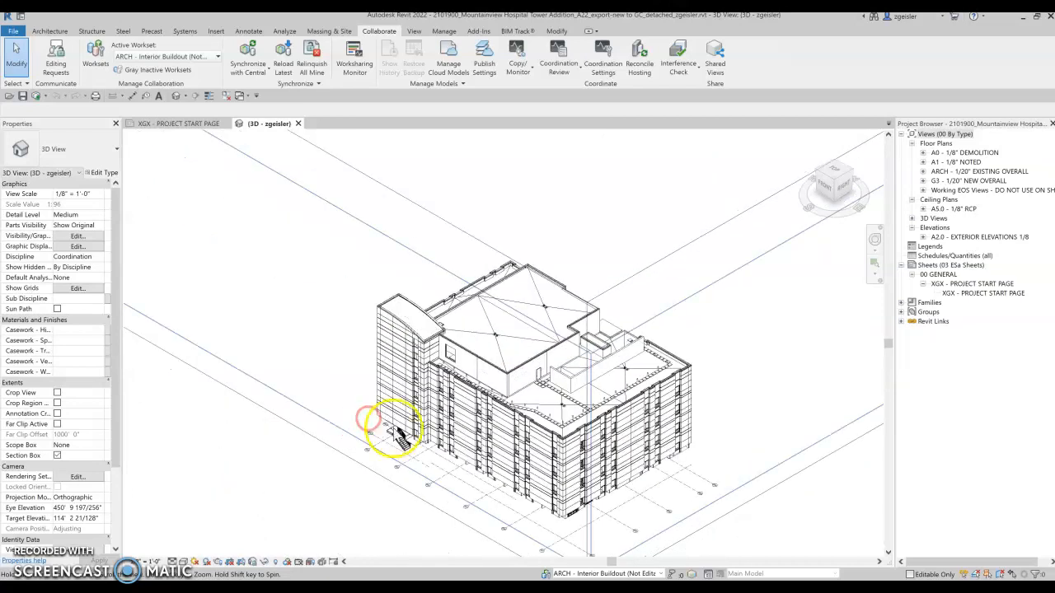
{"action": "left_click", "coordinate": [713, 405]}
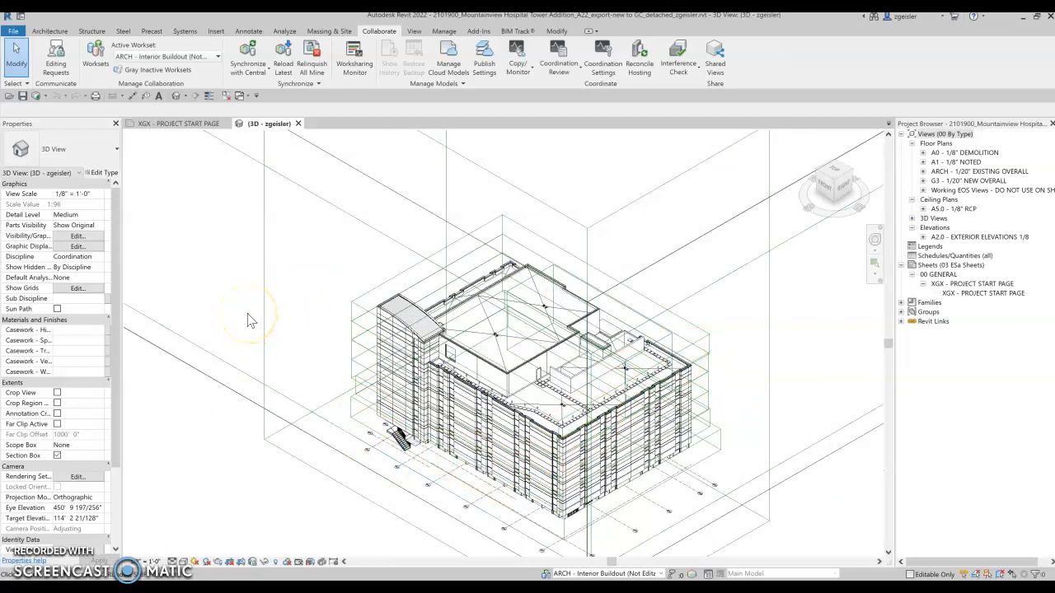
{"action": "left_click", "coordinate": [481, 31]}
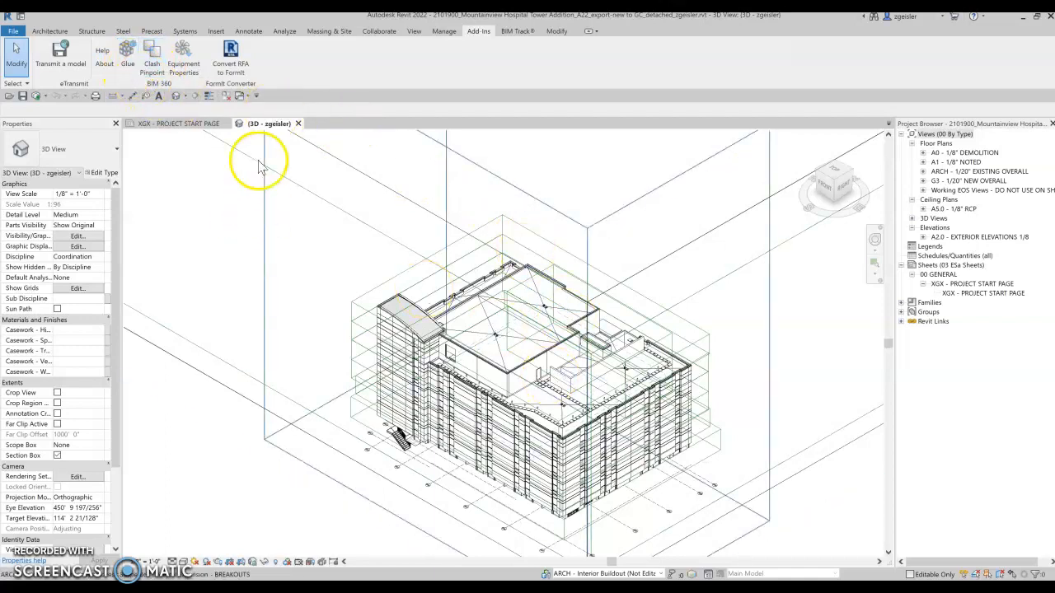
{"action": "left_click", "coordinate": [126, 65]}
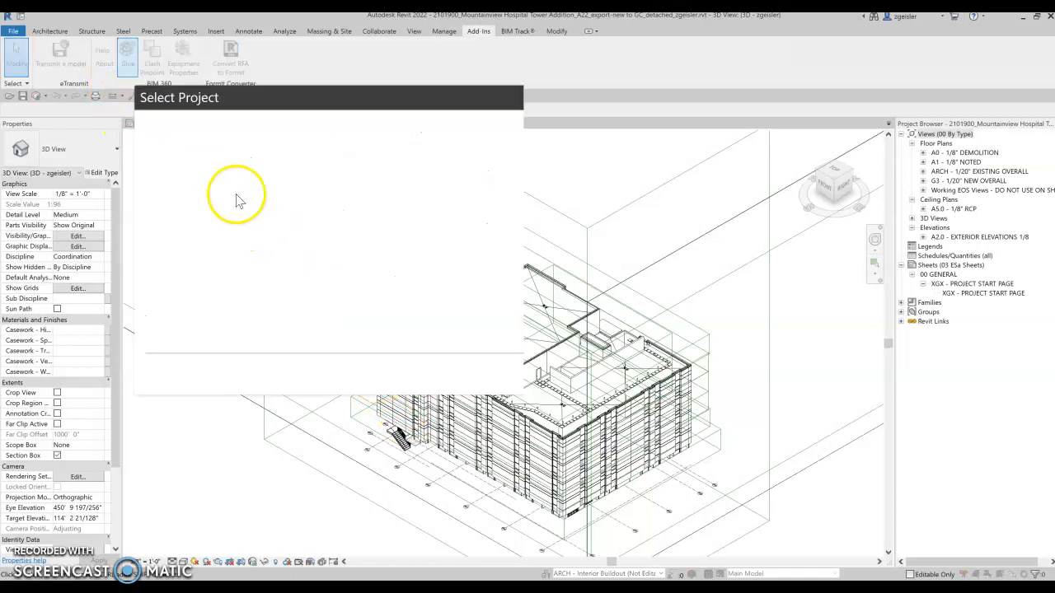
{"action": "left_click", "coordinate": [437, 346]}
{"action": "left_click", "coordinate": [682, 441]}
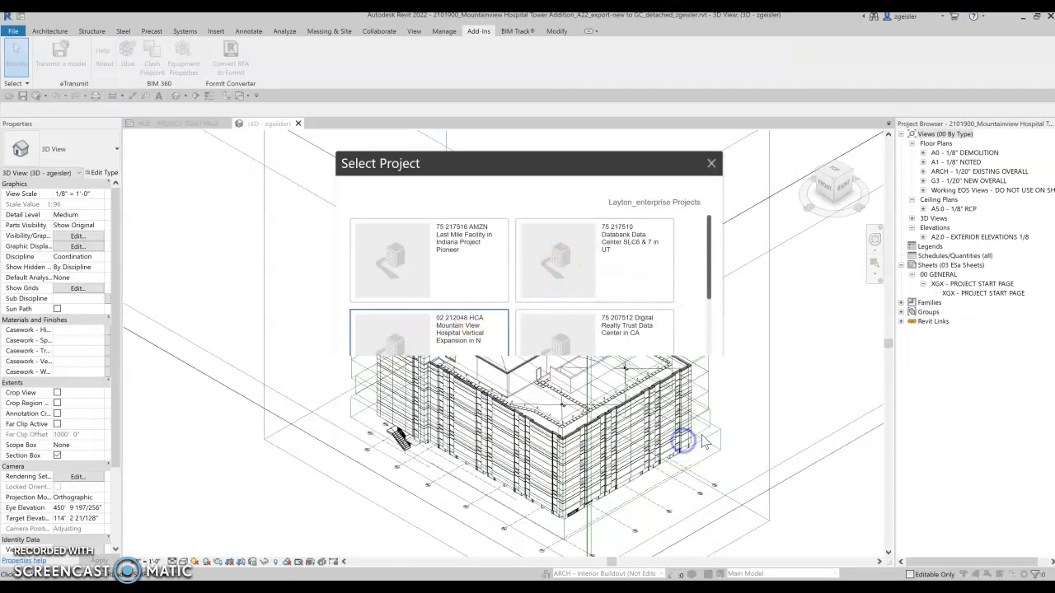
Step: Choose the current 3D view as the model to add to the project and continue to the review
{"action": "scroll", "coordinate": [581, 320], "scroll_direction": "down", "scroll_amount": 2}
{"action": "scroll", "coordinate": [581, 320], "scroll_direction": "down", "scroll_amount": 10}
{"action": "scroll", "coordinate": [546, 342], "scroll_direction": "down", "scroll_amount": 6}
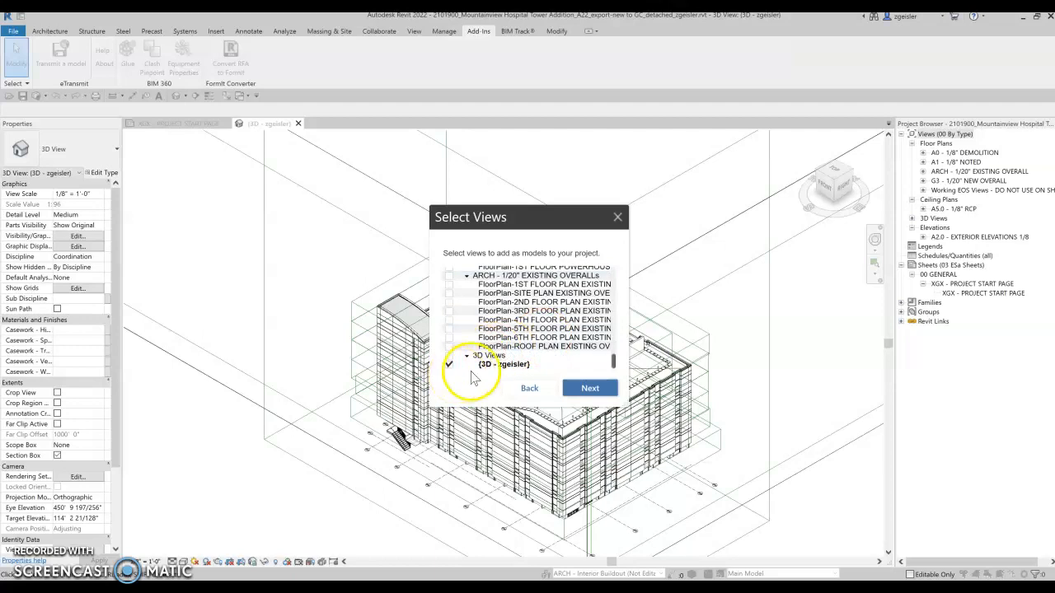
{"action": "left_click", "coordinate": [593, 388]}
Step: Name the exported model AR_DT_MVT and assign it to the A - Architectural (AR) folder
{"action": "left_click", "coordinate": [390, 253]}
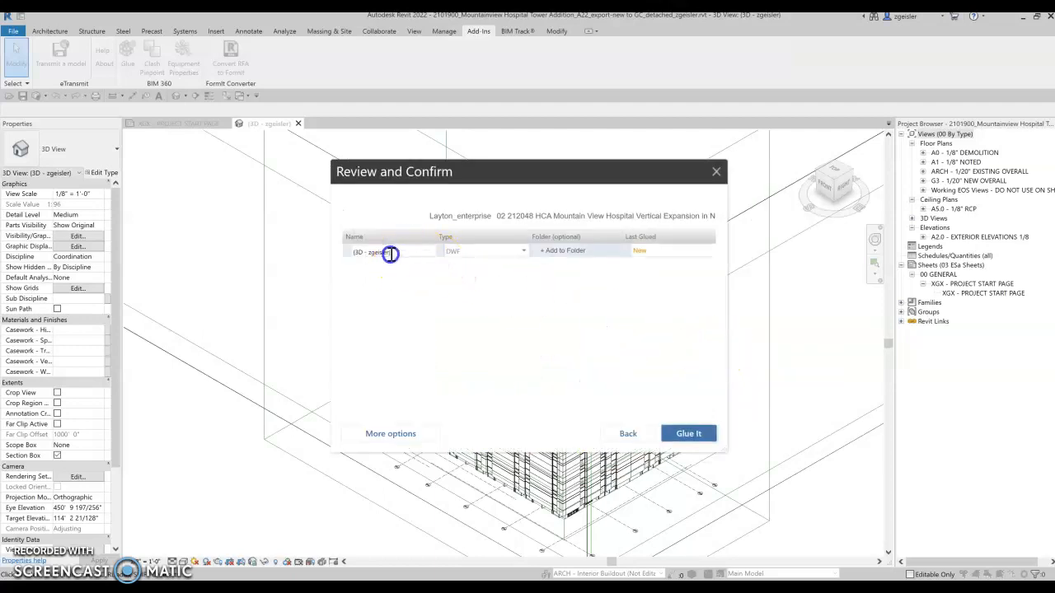
{"action": "double_click", "coordinate": [392, 253]}
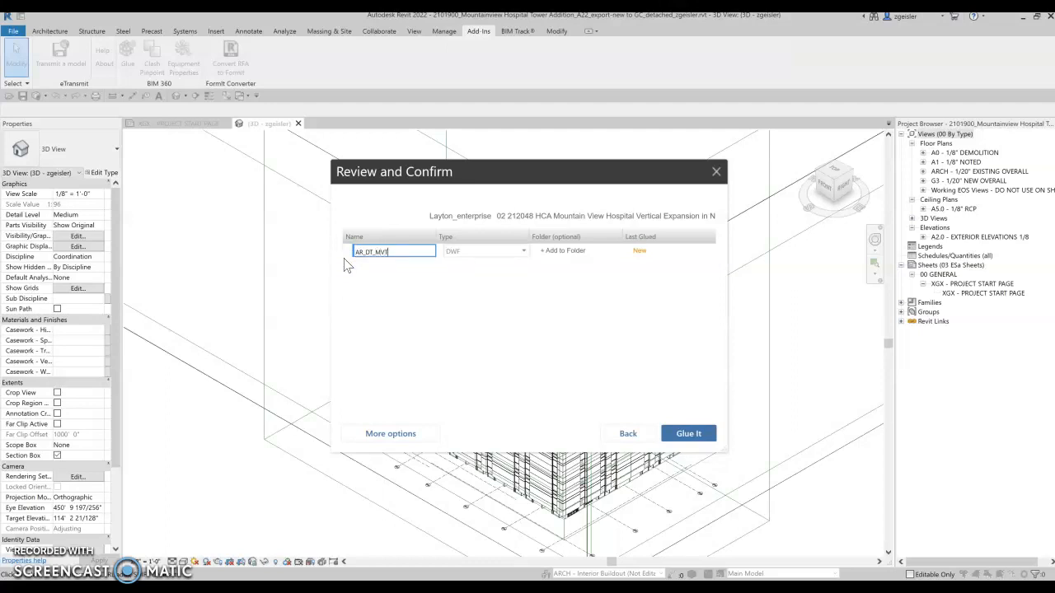
{"action": "left_click", "coordinate": [549, 251]}
{"action": "left_click", "coordinate": [483, 245]}
{"action": "left_click", "coordinate": [463, 244]}
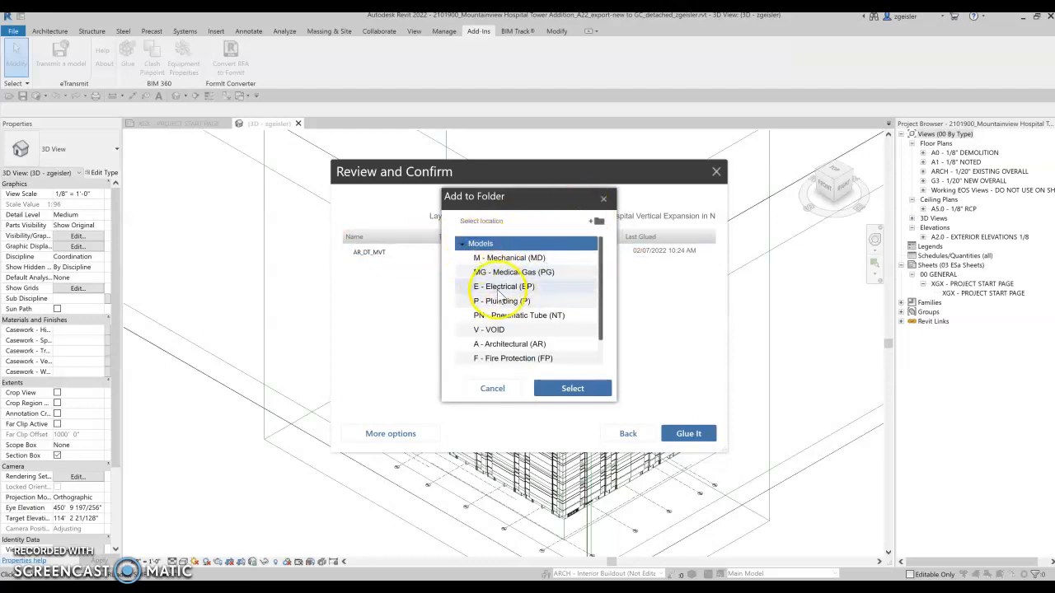
{"action": "scroll", "coordinate": [544, 297], "scroll_direction": "down", "scroll_amount": 1}
{"action": "left_click", "coordinate": [517, 317]}
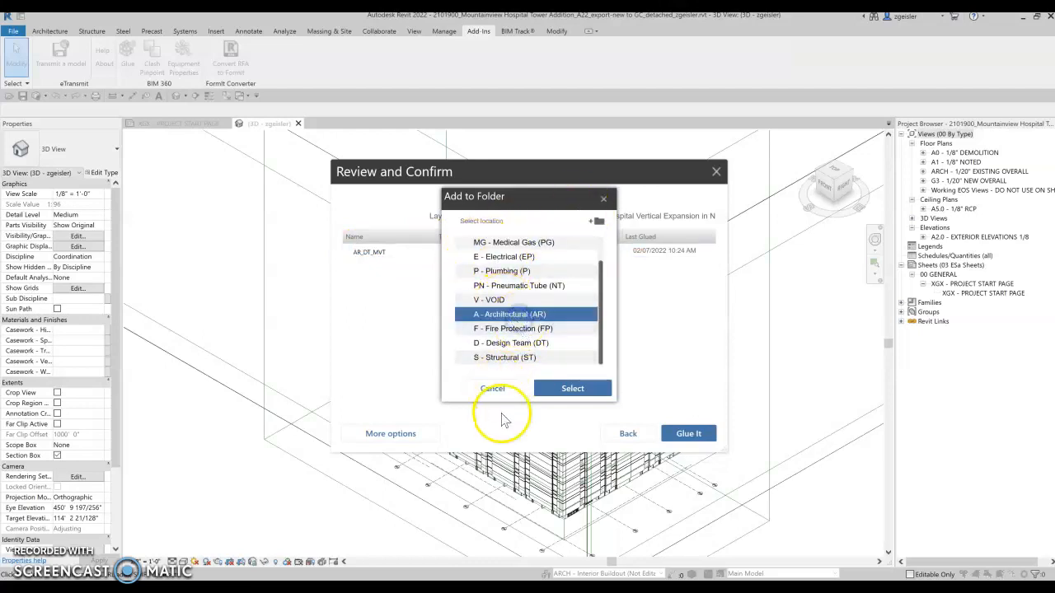
{"action": "left_click", "coordinate": [594, 389]}
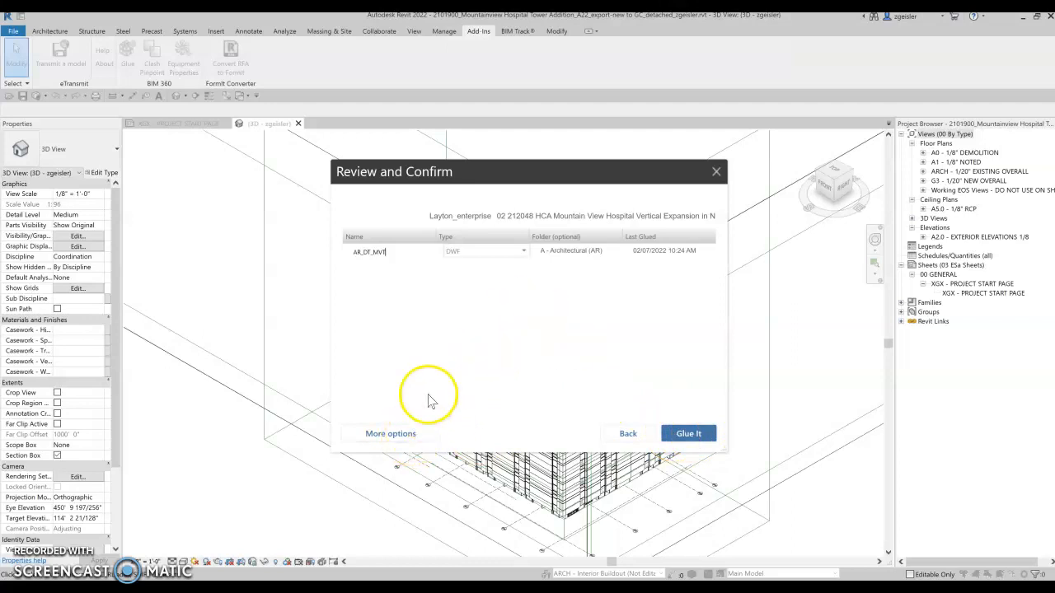
Step: Review the model's file type and additional export options, and close the Glue export without uploading
{"action": "left_click", "coordinate": [512, 252]}
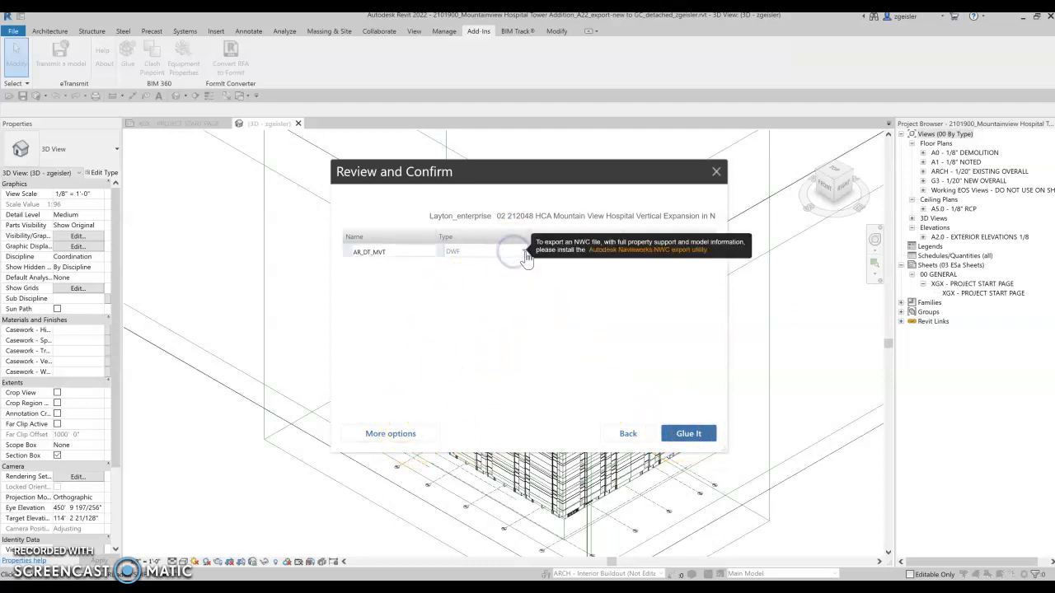
{"action": "left_click", "coordinate": [412, 443]}
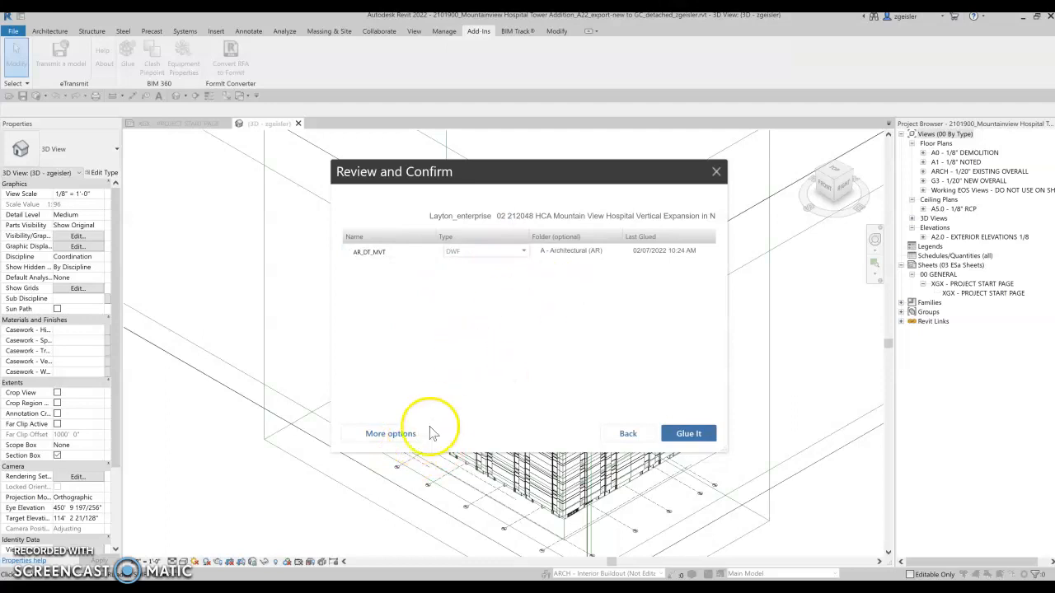
{"action": "left_click", "coordinate": [421, 437]}
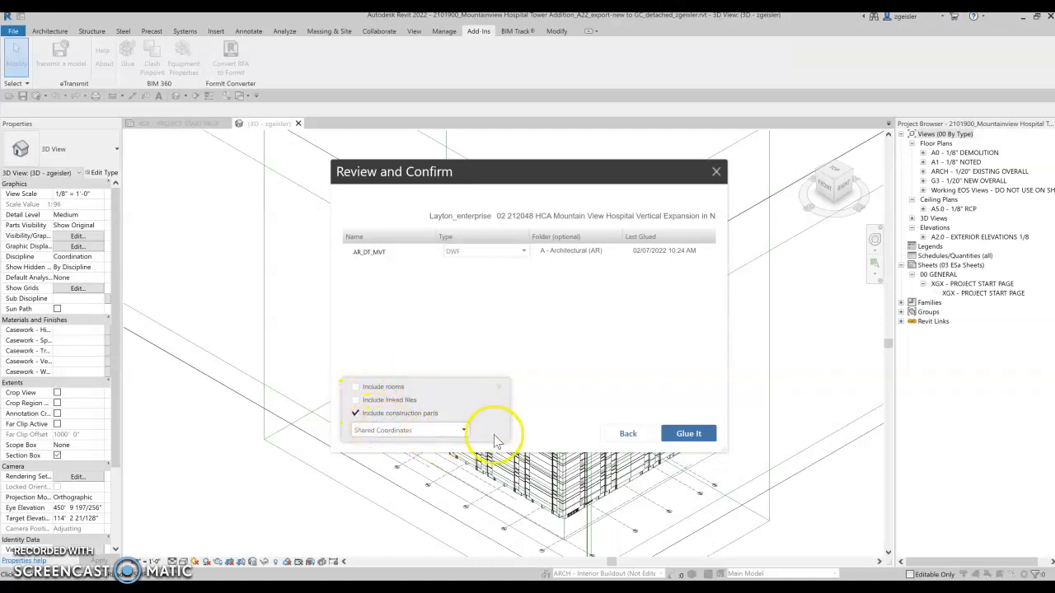
{"action": "left_click", "coordinate": [631, 434]}
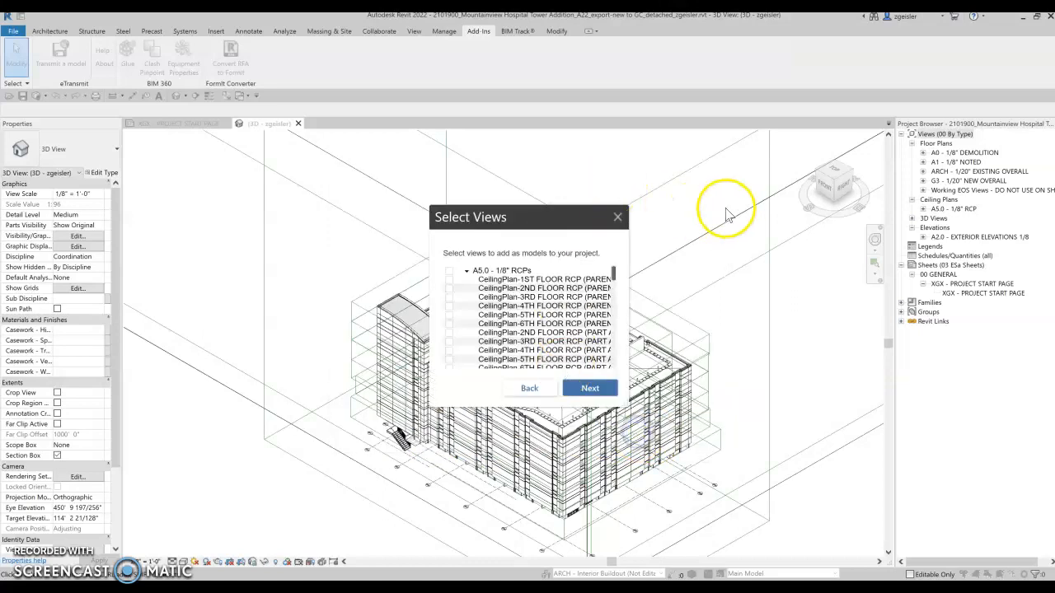
{"action": "left_click", "coordinate": [619, 219]}
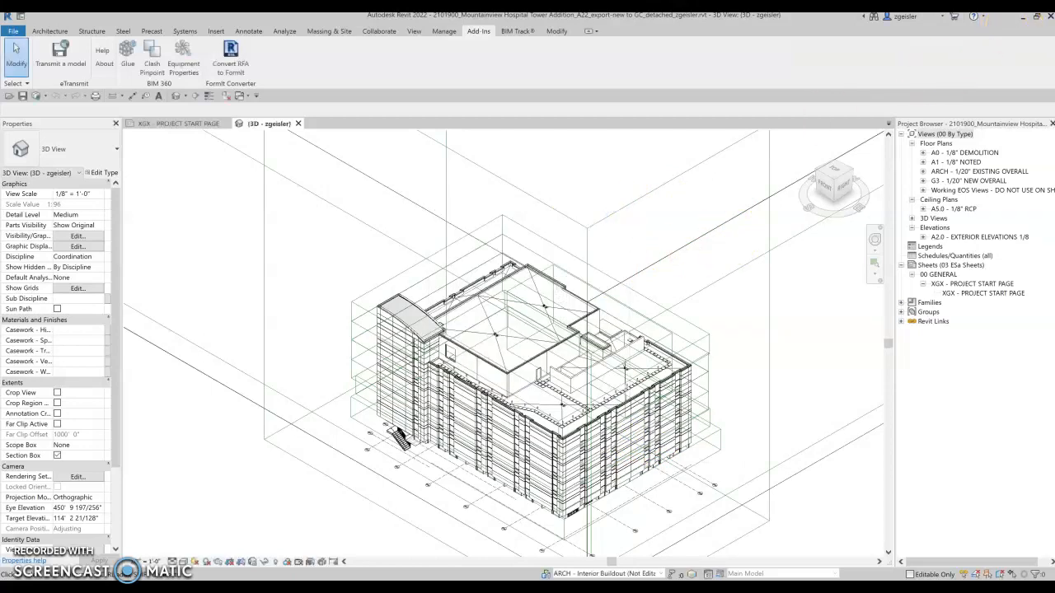
Step: Return to BIM 360 Glue, start a model upload to the Architectural folder, and bring up the R22 Models folder window
{"action": "left_click", "coordinate": [1022, 18]}
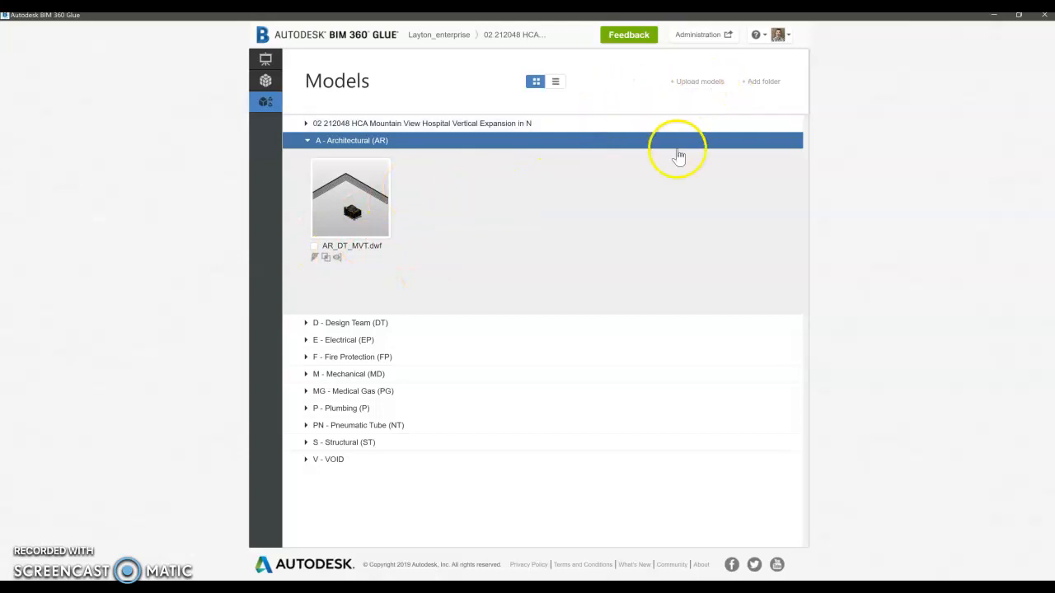
{"action": "left_click", "coordinate": [700, 83]}
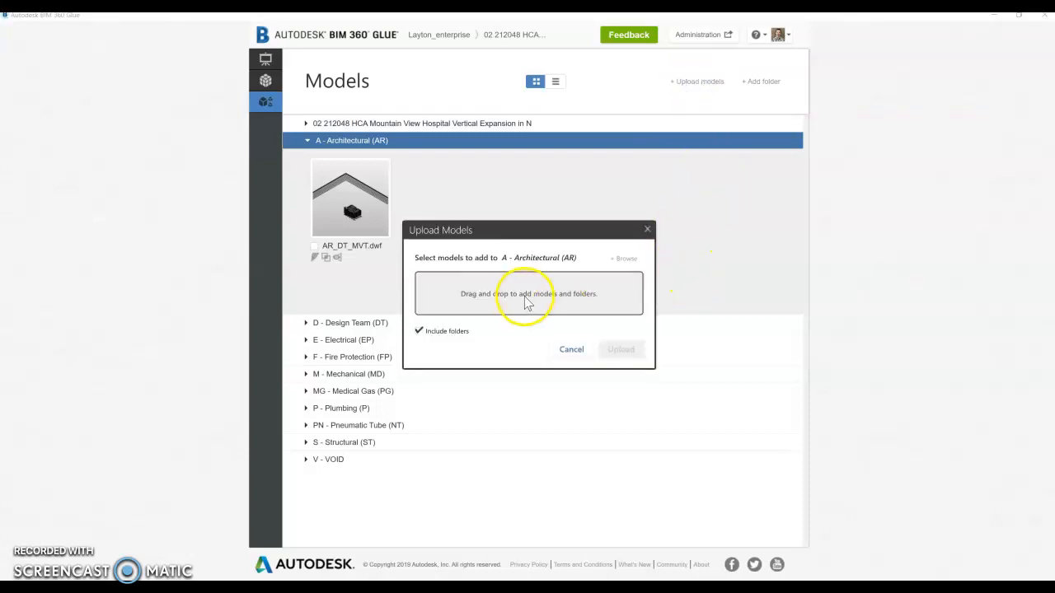
{"action": "mouse_move", "coordinate": [325, 576]}
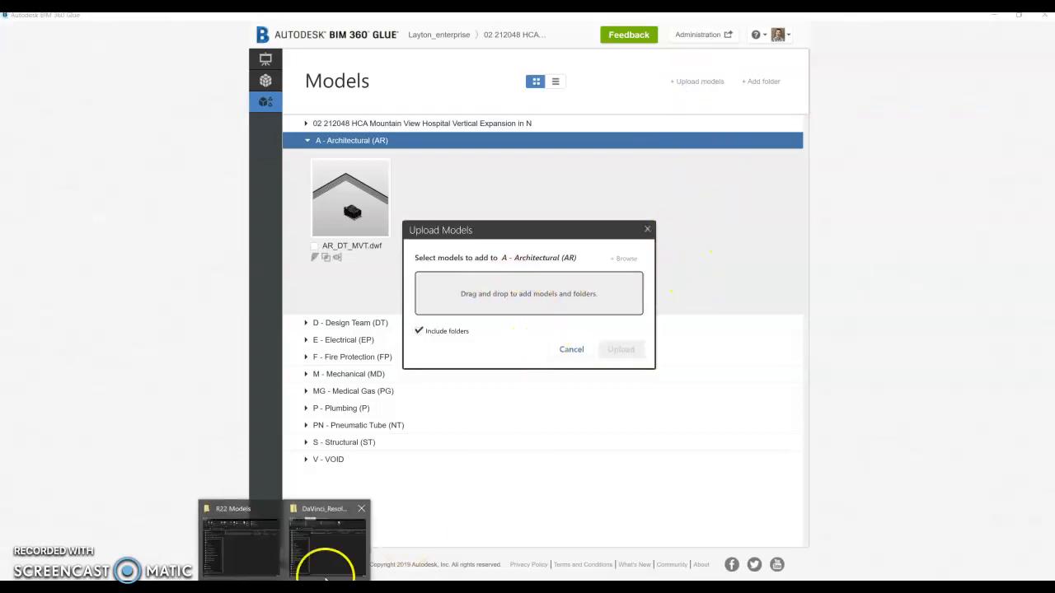
{"action": "left_click", "coordinate": [252, 558]}
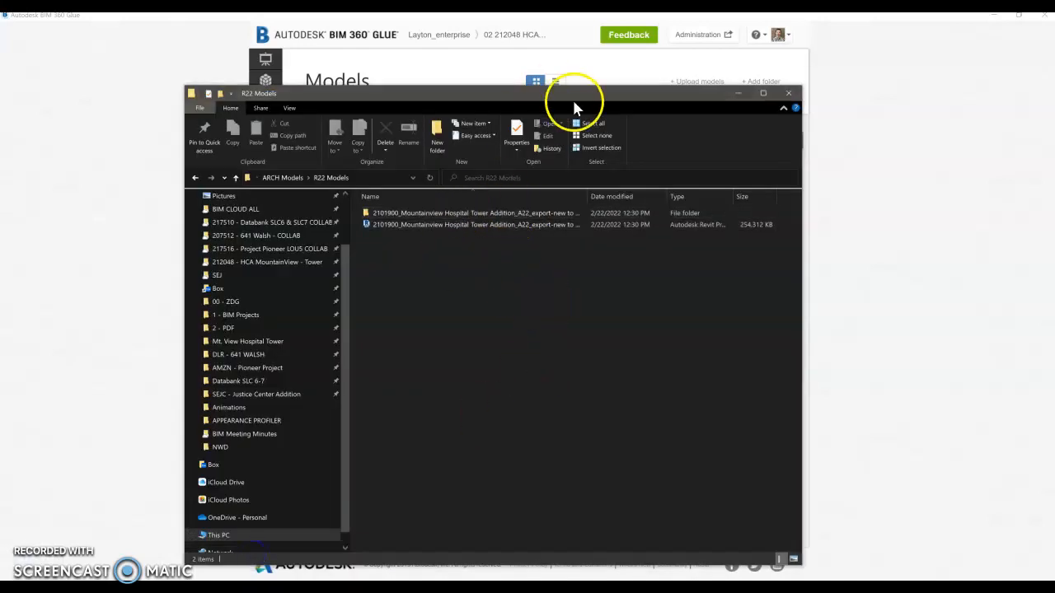
Step: Place the R22 Models window beside the upload dialog, try adding the Mountainview Hospital Revit file, and cancel the upload
{"action": "left_click_drag", "start_coordinate": [573, 94], "coordinate": [602, 72]}
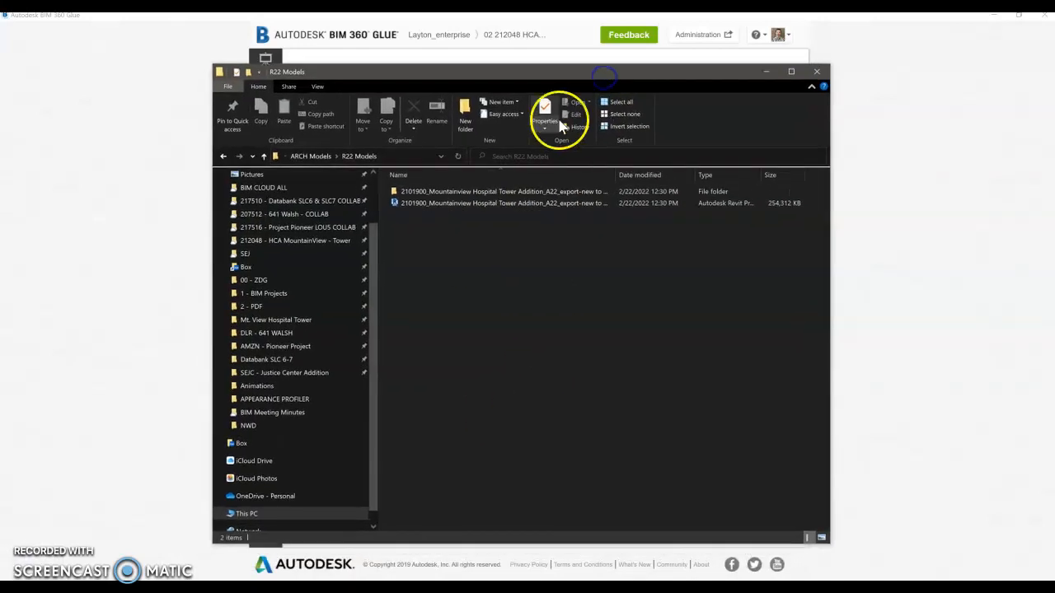
{"action": "left_click_drag", "start_coordinate": [213, 67], "coordinate": [464, 102]}
{"action": "left_click_drag", "start_coordinate": [601, 107], "coordinate": [822, 93]}
{"action": "left_click_drag", "start_coordinate": [881, 227], "coordinate": [537, 314]}
{"action": "left_click_drag", "start_coordinate": [886, 248], "coordinate": [903, 236]}
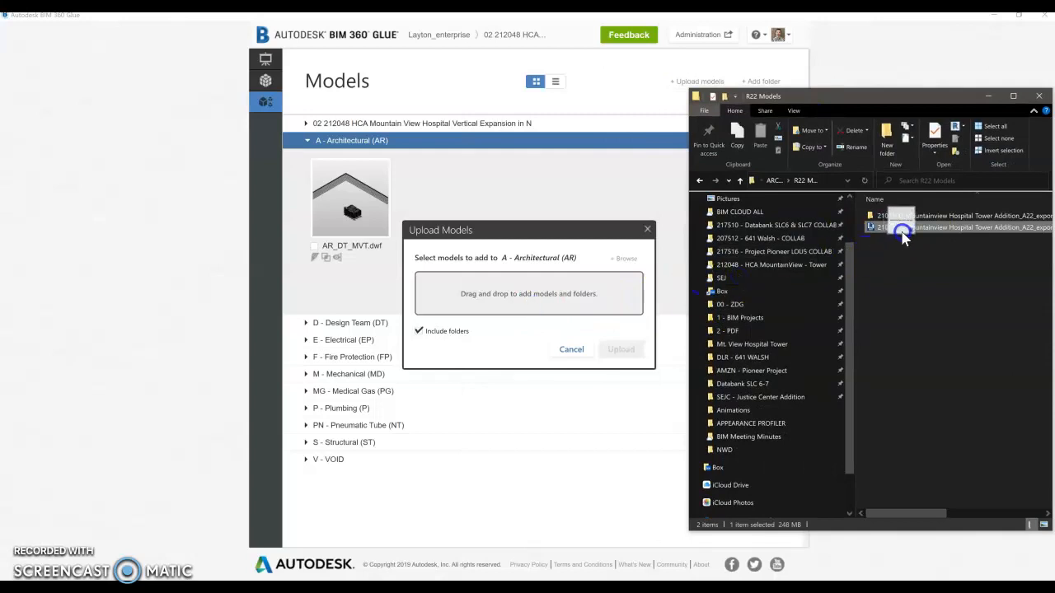
{"action": "left_click", "coordinate": [564, 351]}
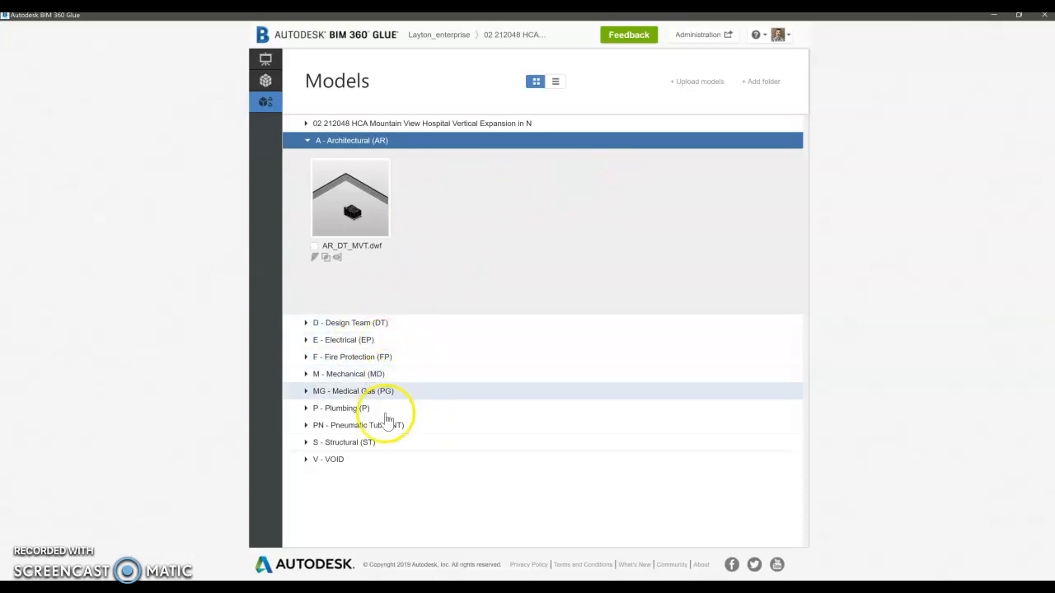
{"action": "left_click_drag", "start_coordinate": [361, 231], "coordinate": [561, 287]}
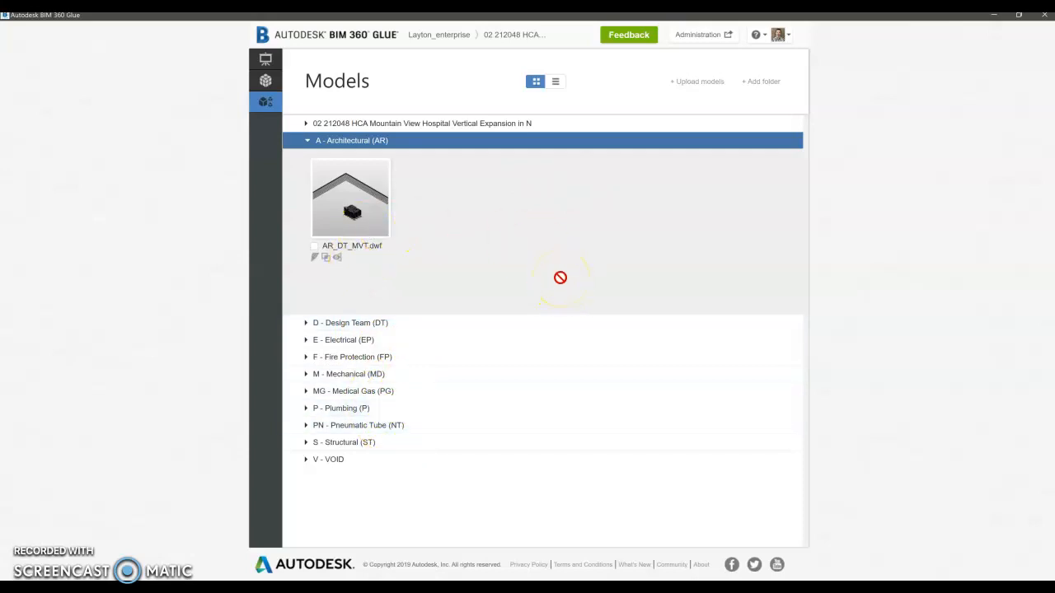
{"action": "left_click_drag", "start_coordinate": [550, 295], "coordinate": [665, 278]}
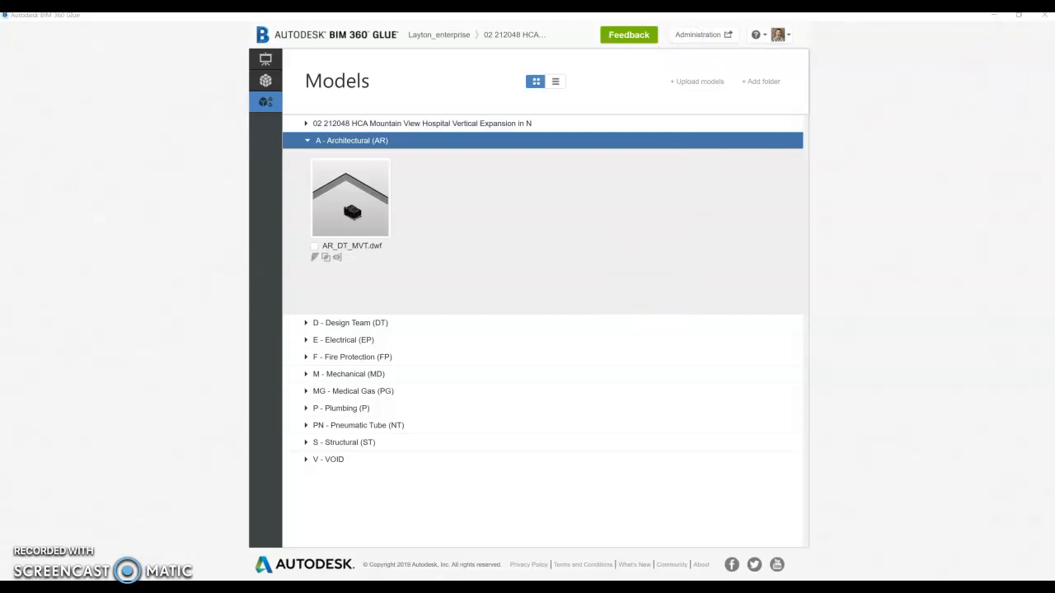
Step: Switch to the project's BIM 360 Glue web page in the browser and review the Project Members list and its add option
{"action": "left_click_drag", "start_coordinate": [1054, 153], "coordinate": [751, 2]}
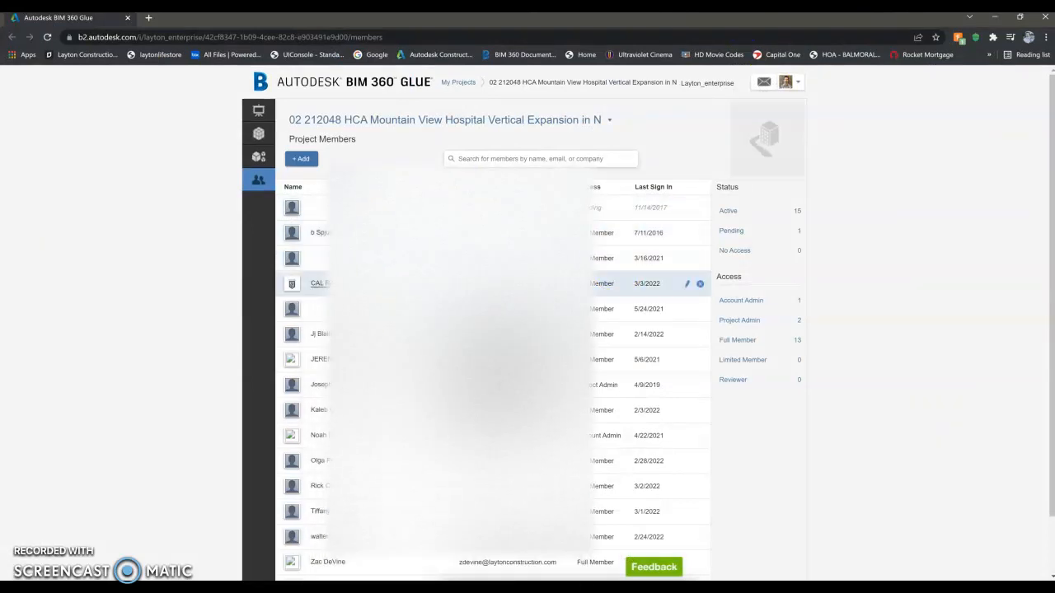
{"action": "scroll", "coordinate": [391, 245], "scroll_direction": "down", "scroll_amount": 1}
{"action": "scroll", "coordinate": [329, 239], "scroll_direction": "up", "scroll_amount": 1}
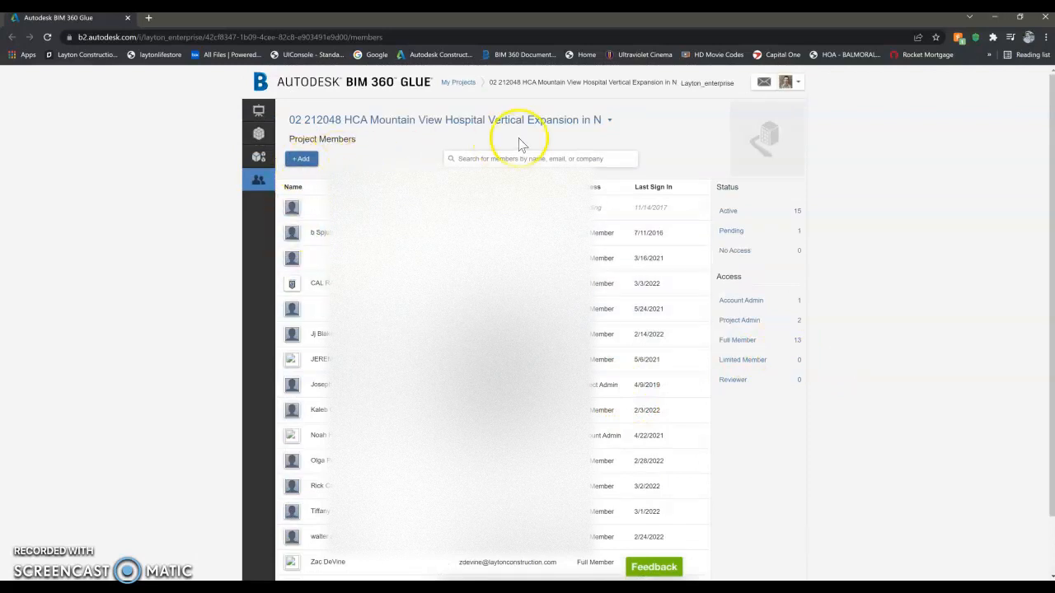
{"action": "left_click", "coordinate": [305, 158]}
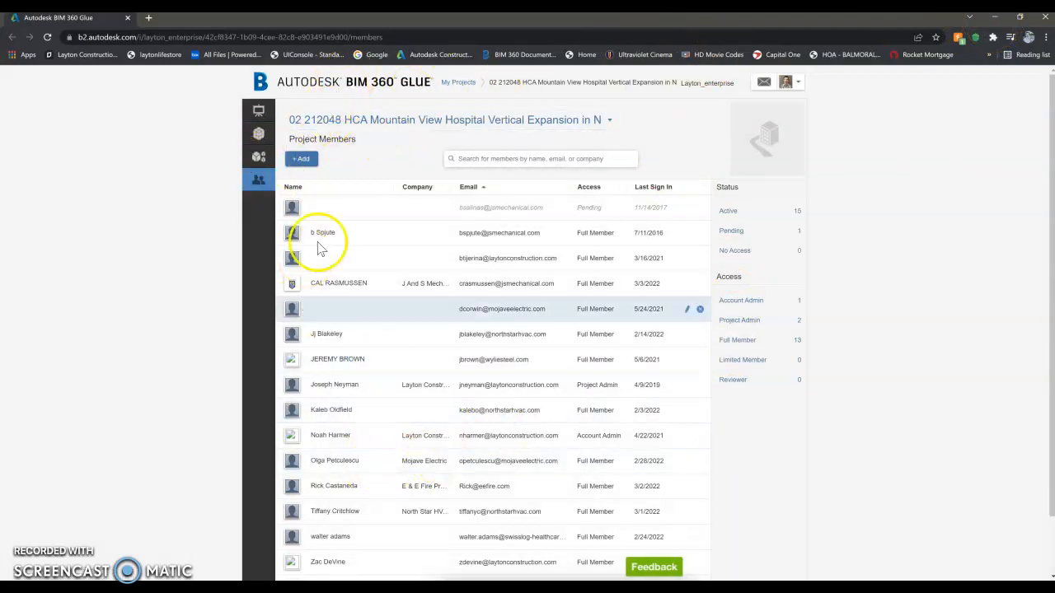
Step: Look through the web project's Models, Merged Models and overview pages, and return to the BIM 360 Glue desktop application
{"action": "left_click", "coordinate": [258, 156]}
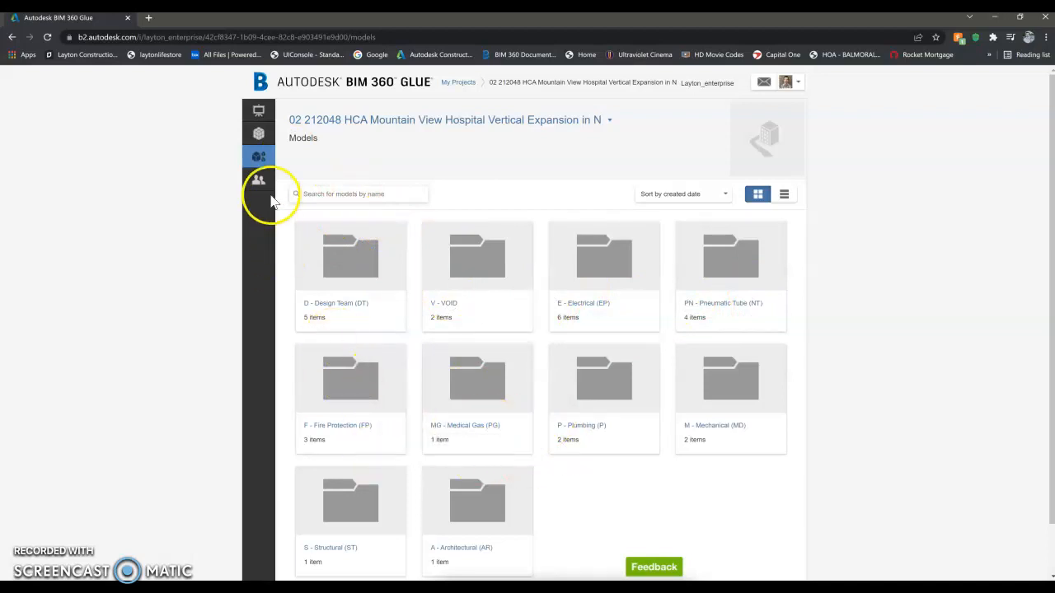
{"action": "left_click", "coordinate": [258, 133]}
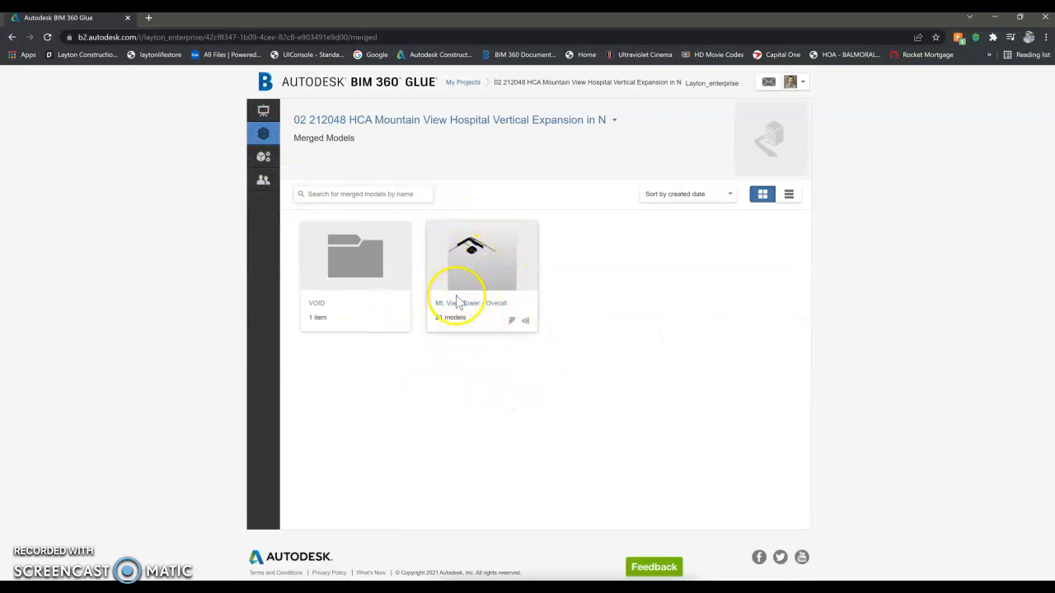
{"action": "left_click", "coordinate": [260, 111]}
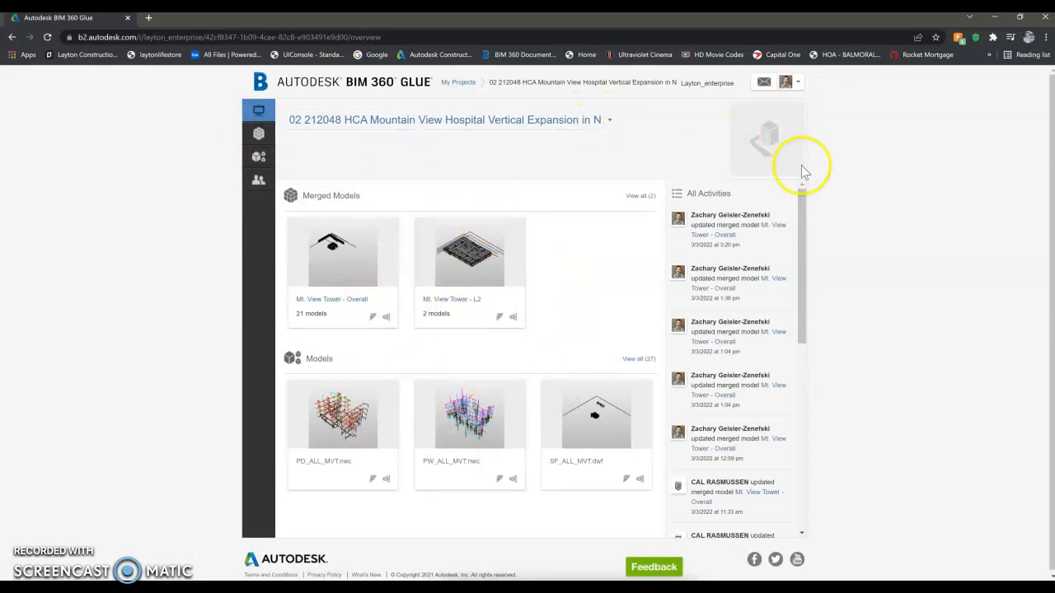
{"action": "left_click", "coordinate": [994, 17]}
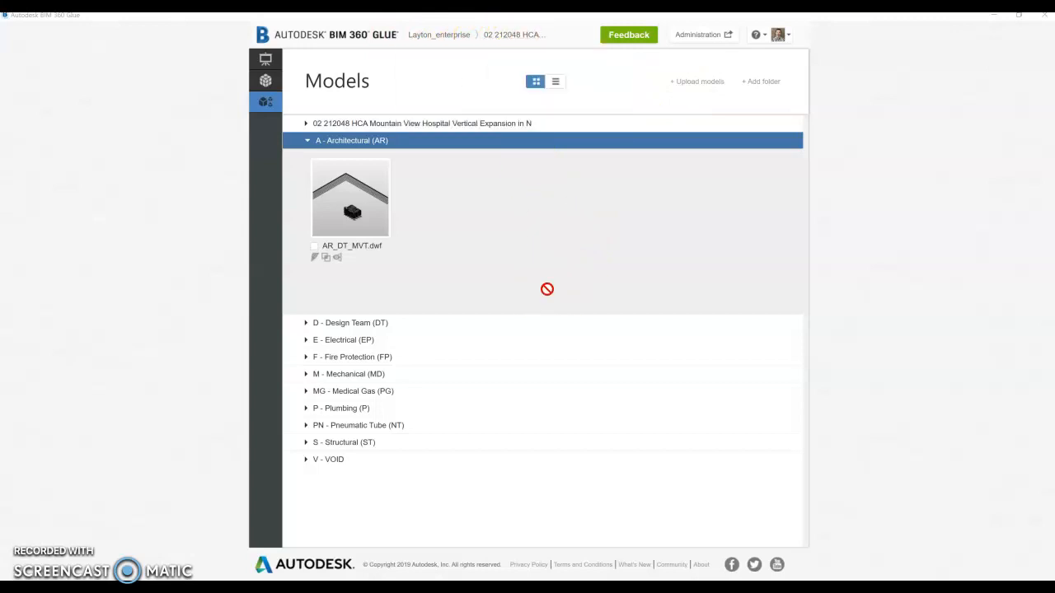
Step: Start a new merged model and include AR_DT_MVT.dwf from the A - Architectural (AR) folder
{"action": "left_click", "coordinate": [265, 80]}
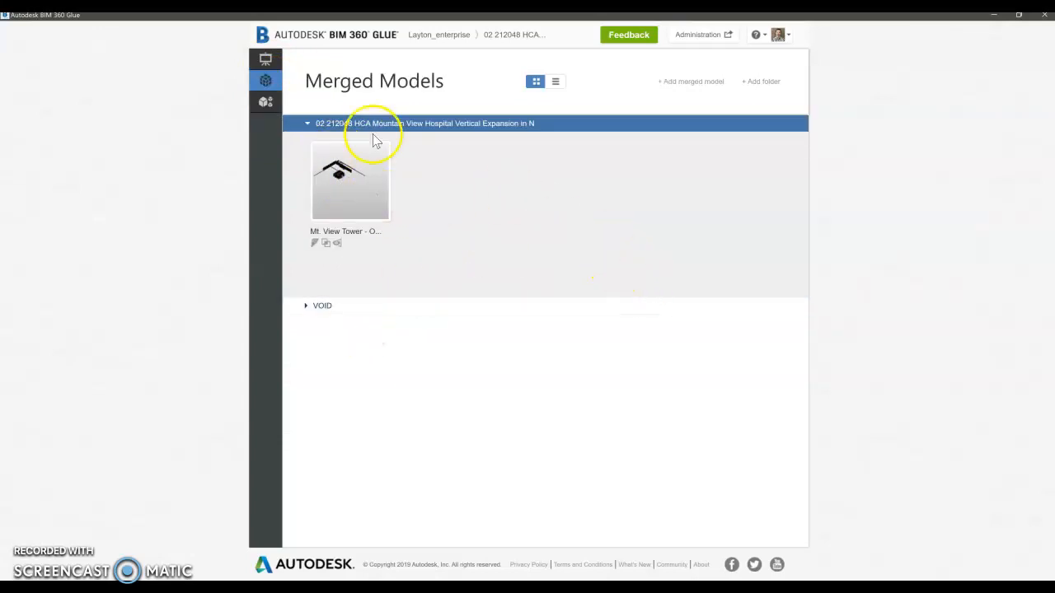
{"action": "left_click", "coordinate": [701, 84]}
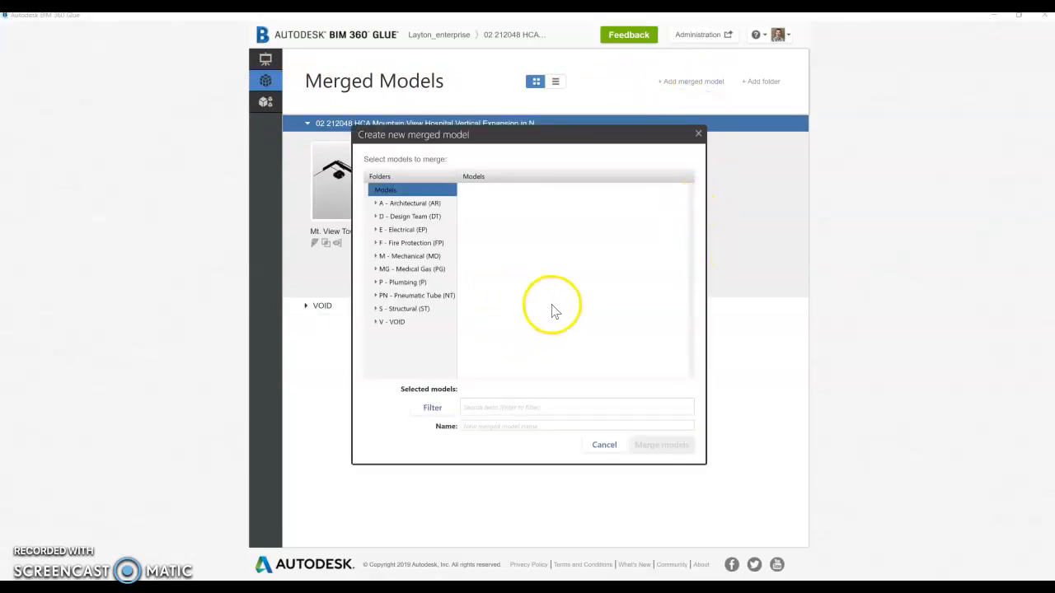
{"action": "left_click", "coordinate": [420, 205]}
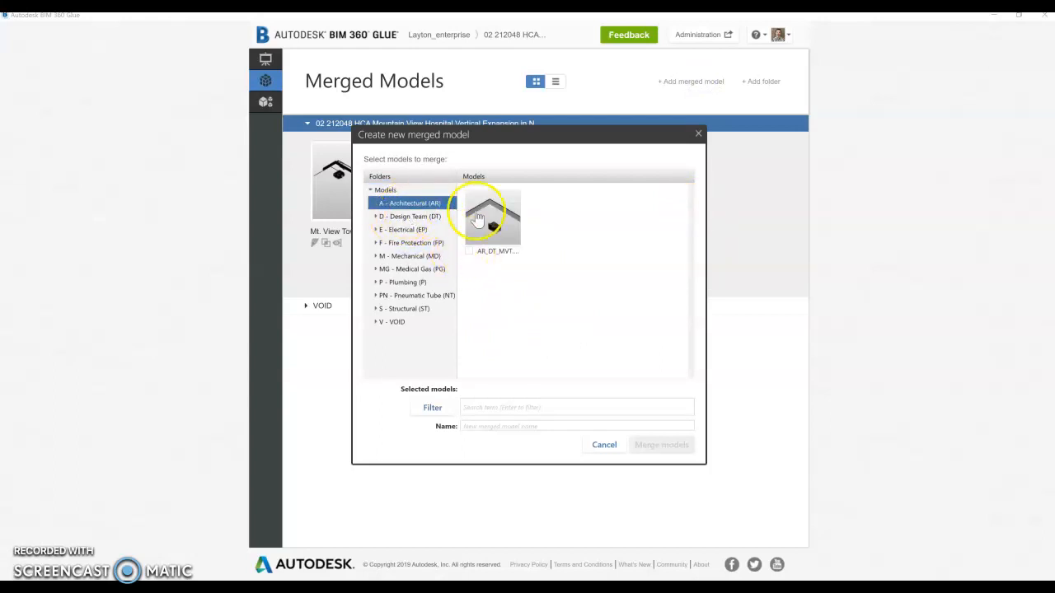
{"action": "left_click", "coordinate": [470, 251]}
Step: Include the E, M, P, ST and T_DT_MVT models from the D - Design Team (DT) folder in the new merged model
{"action": "left_click", "coordinate": [410, 216]}
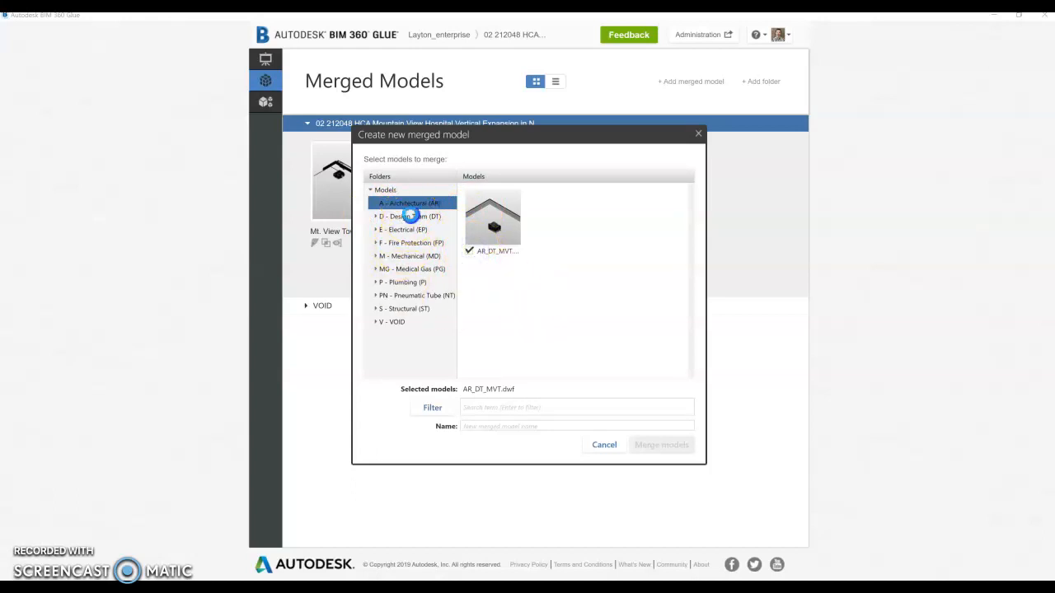
{"action": "left_click", "coordinate": [469, 251]}
{"action": "left_click", "coordinate": [538, 252]}
{"action": "left_click", "coordinate": [607, 251]}
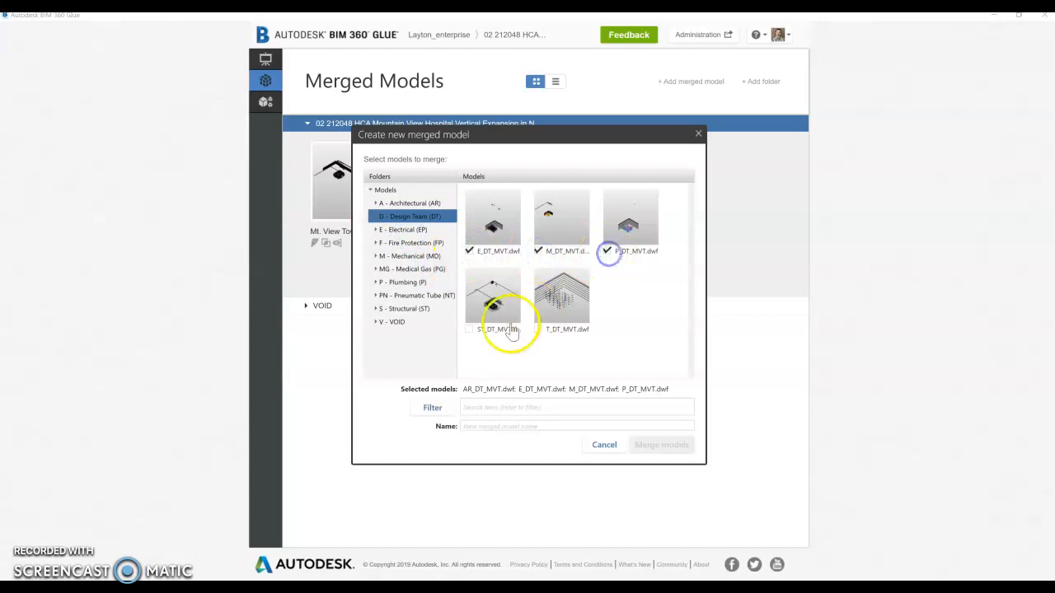
{"action": "left_click", "coordinate": [469, 329]}
{"action": "left_click", "coordinate": [538, 329]}
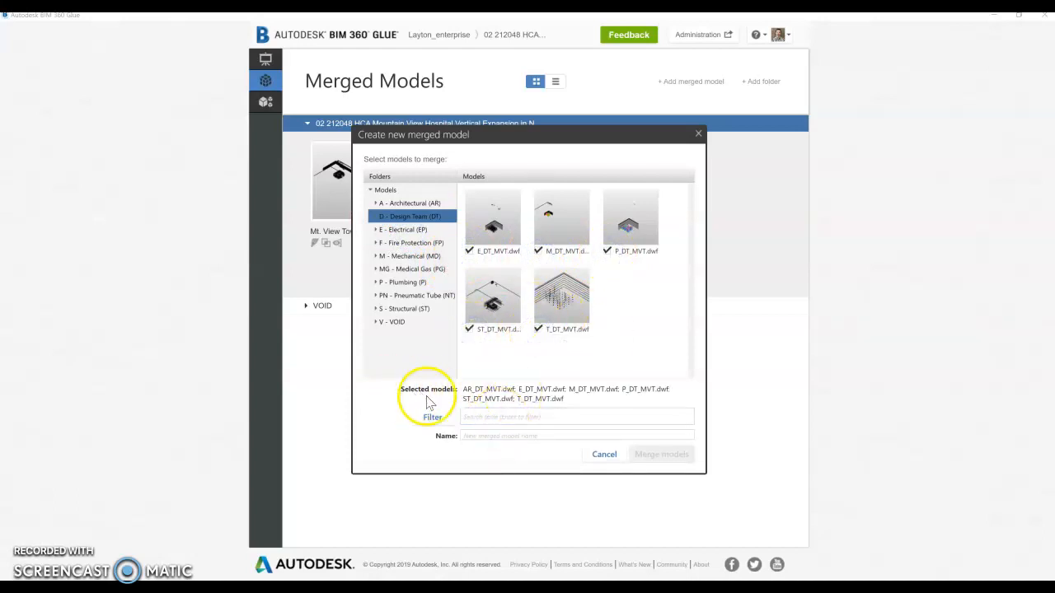
Step: Name the merged model "Mt. View Tower -Overall All" and cancel its creation
{"action": "left_click", "coordinate": [506, 436]}
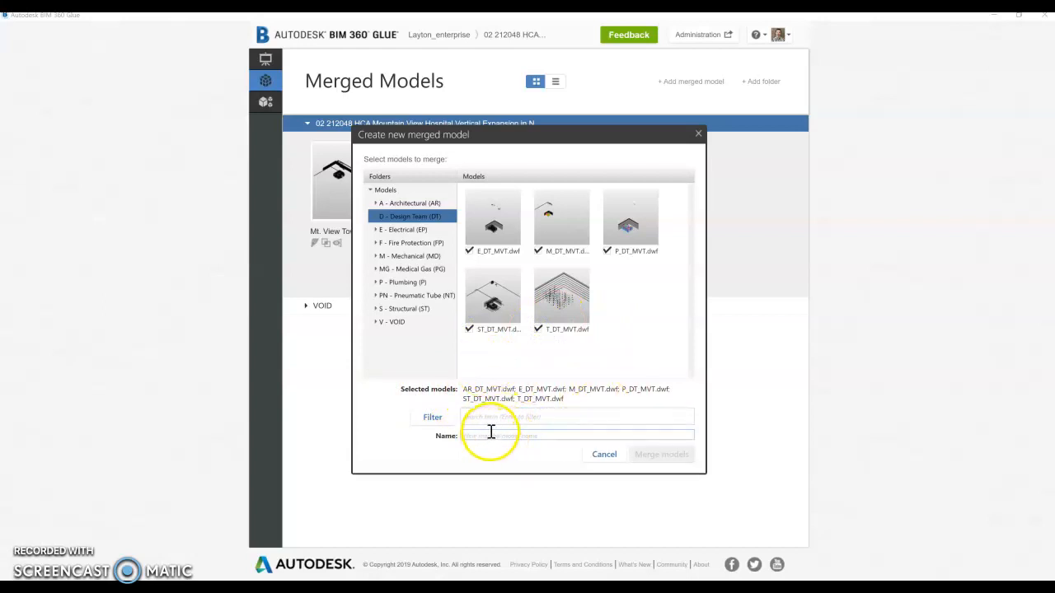
{"action": "left_click", "coordinate": [485, 435]}
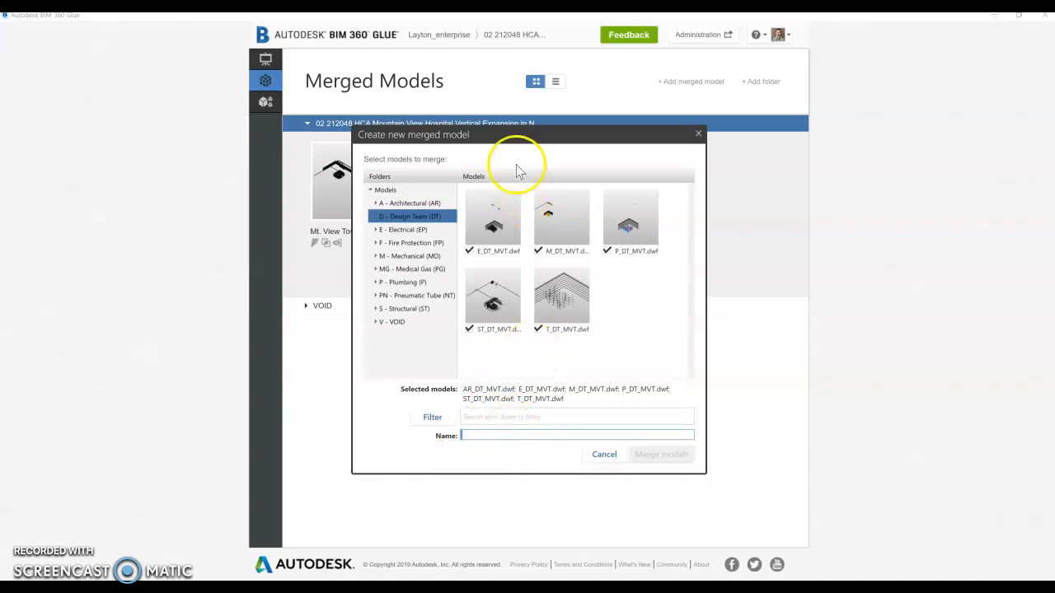
{"action": "left_click_drag", "start_coordinate": [518, 139], "coordinate": [684, 130]}
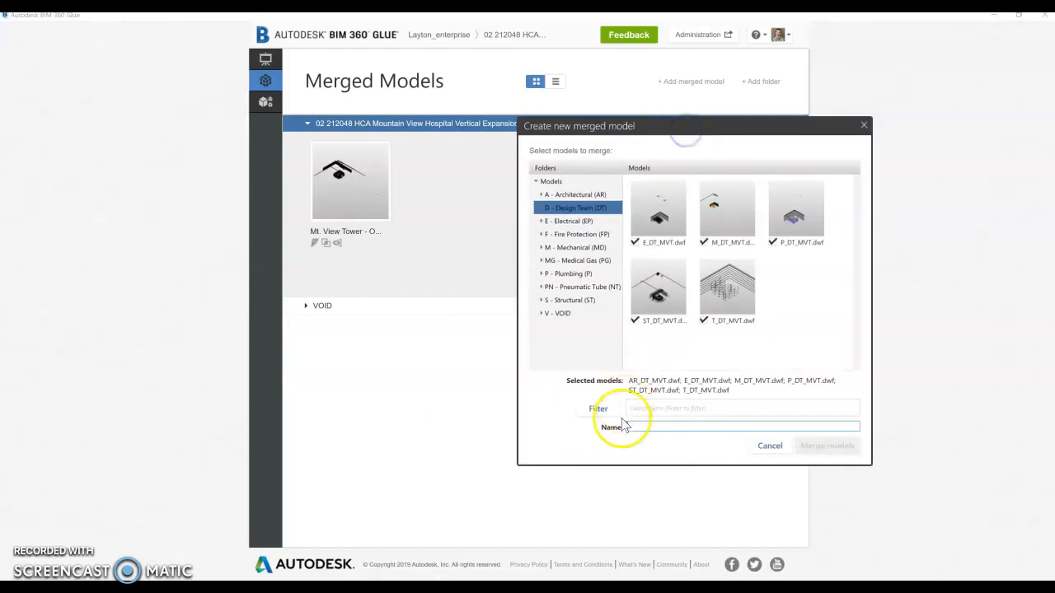
{"action": "type", "text": "Mt. View Tower -Overall All"}
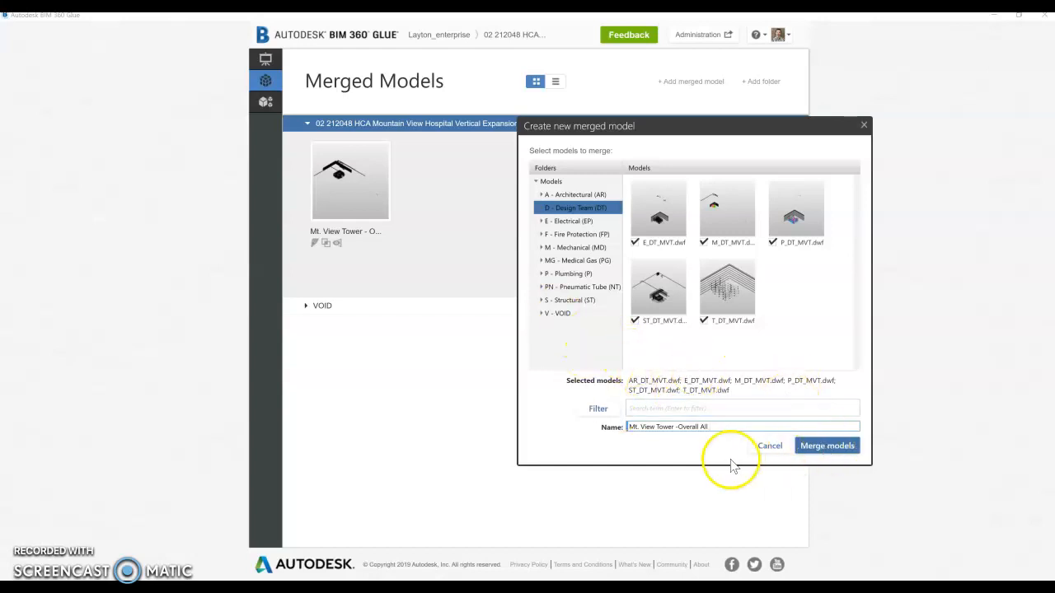
{"action": "left_click", "coordinate": [777, 451]}
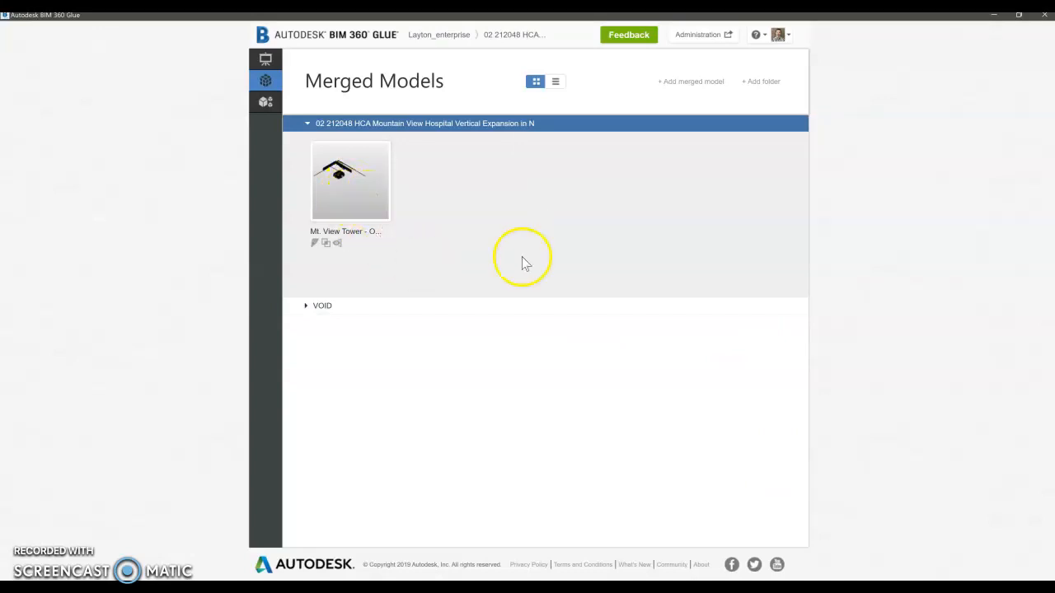
Step: Switch to Navisworks Manage, view the merged models available in BIM 360 Glue project 02 212048, and close the model chooser
{"action": "left_click", "coordinate": [993, 17]}
{"action": "left_click", "coordinate": [997, 98]}
{"action": "left_click", "coordinate": [635, 169]}
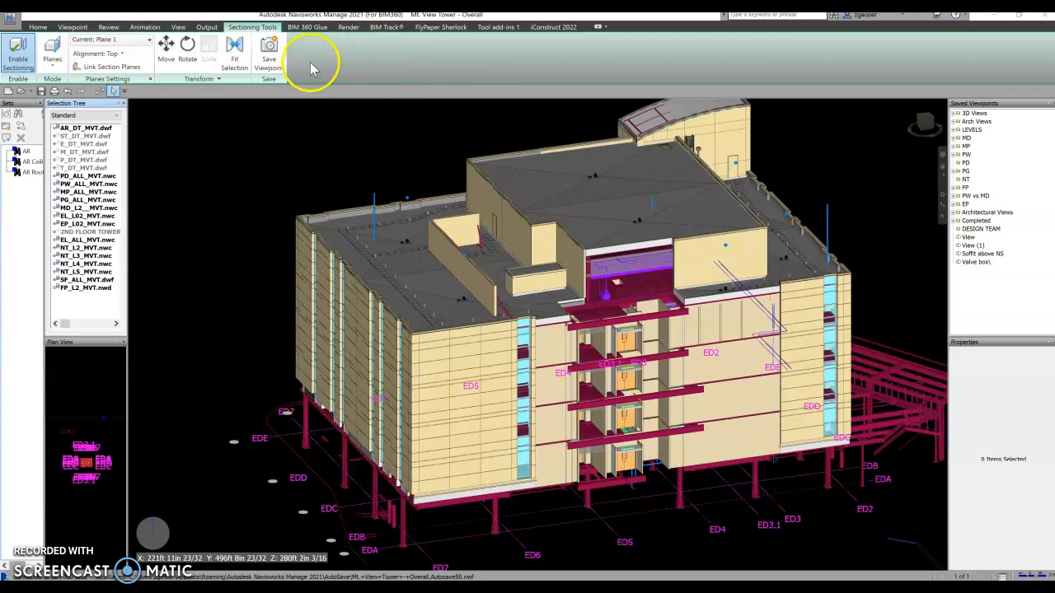
{"action": "left_click", "coordinate": [306, 27]}
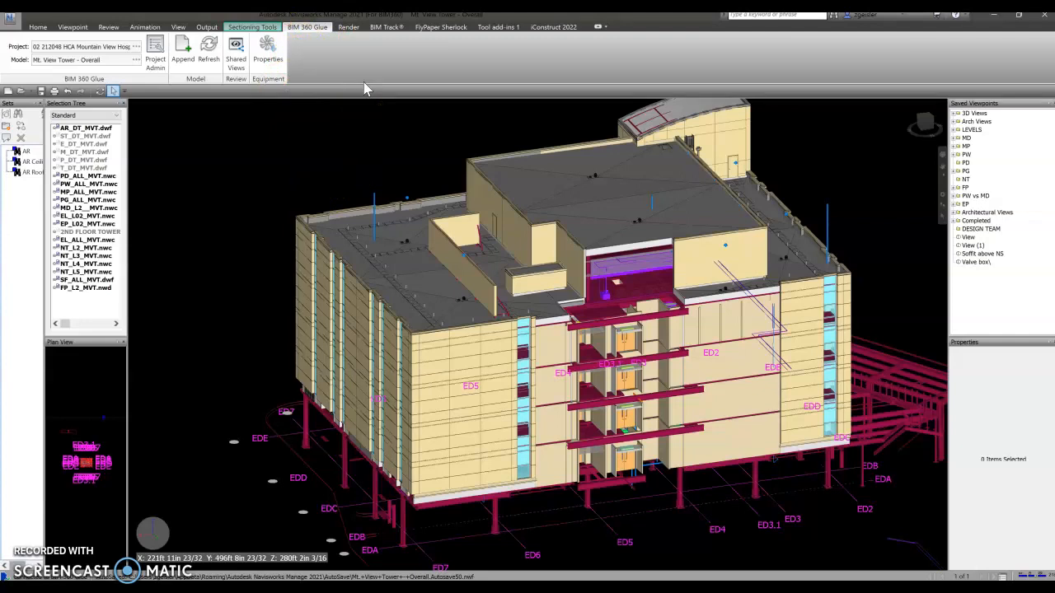
{"action": "left_click", "coordinate": [83, 46]}
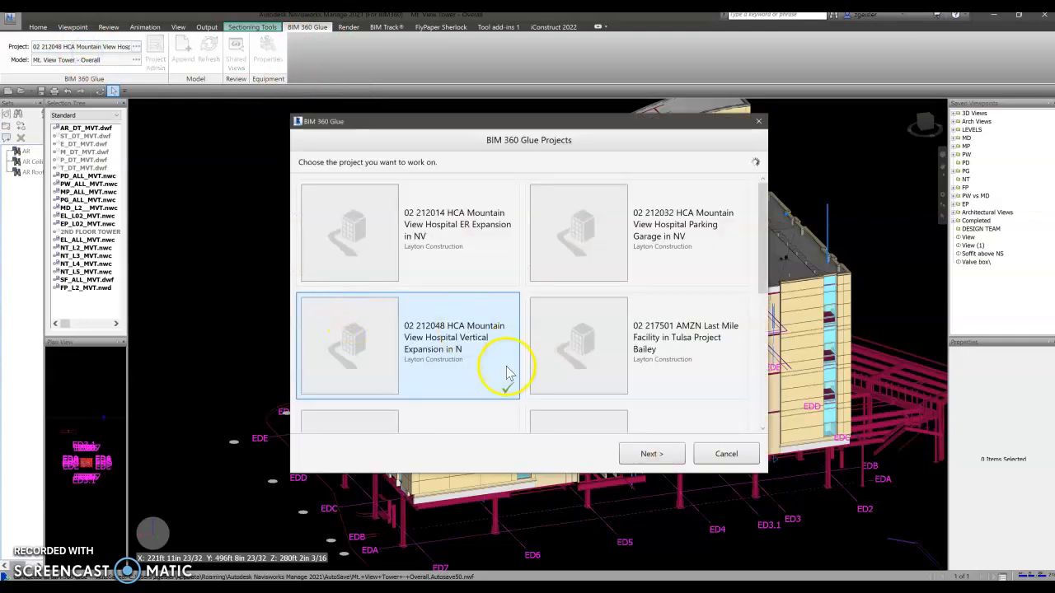
{"action": "left_click", "coordinate": [659, 453]}
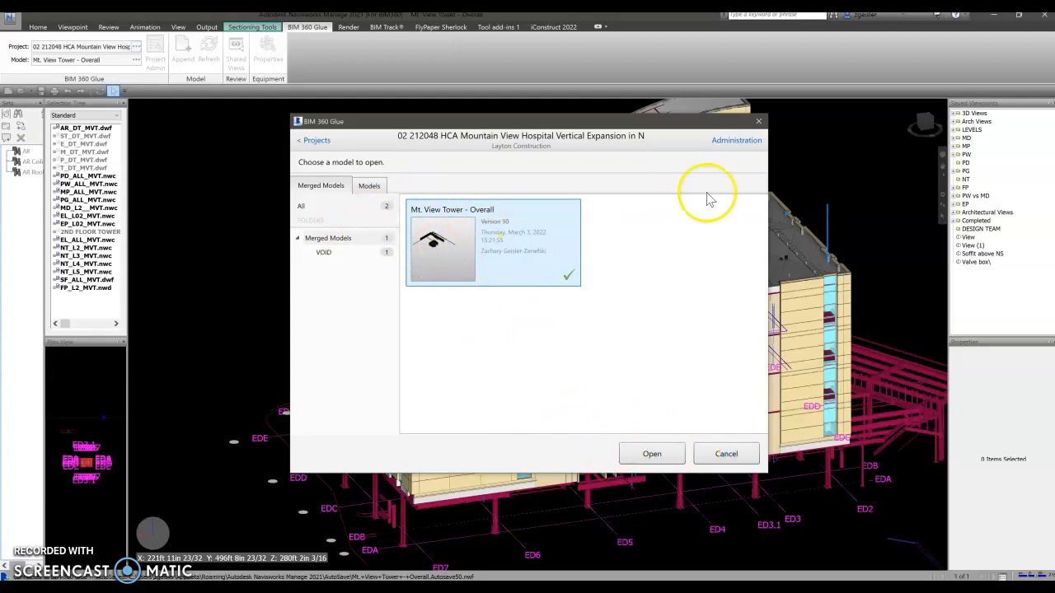
{"action": "left_click", "coordinate": [759, 120]}
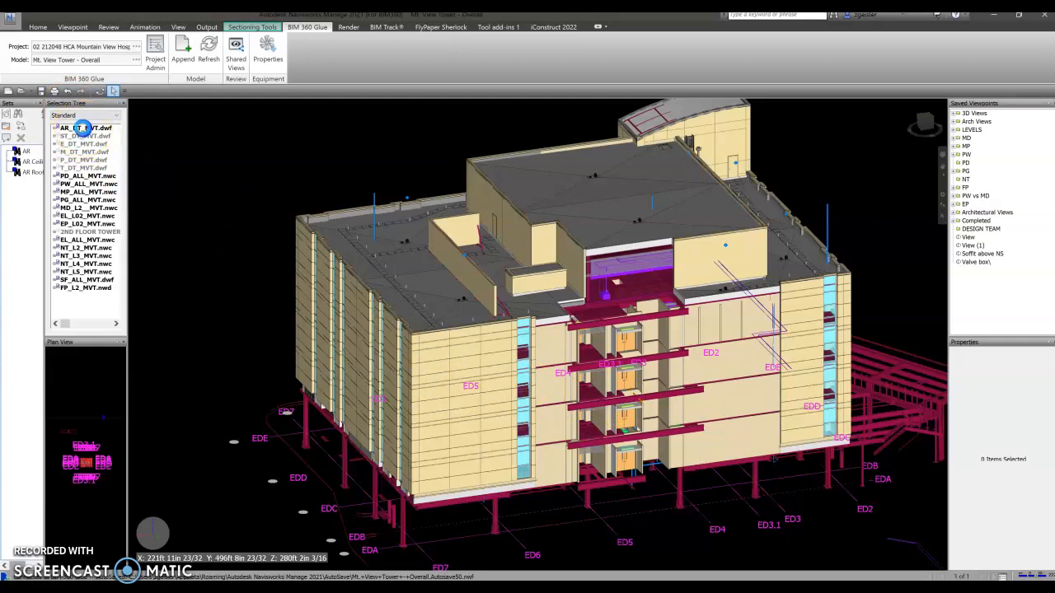
Step: Step through the design team models in the selection tree, from AR_DT_MVT.dwf to T_DT_MVT.dwf
{"action": "left_click", "coordinate": [84, 128]}
{"action": "left_click", "coordinate": [82, 137]}
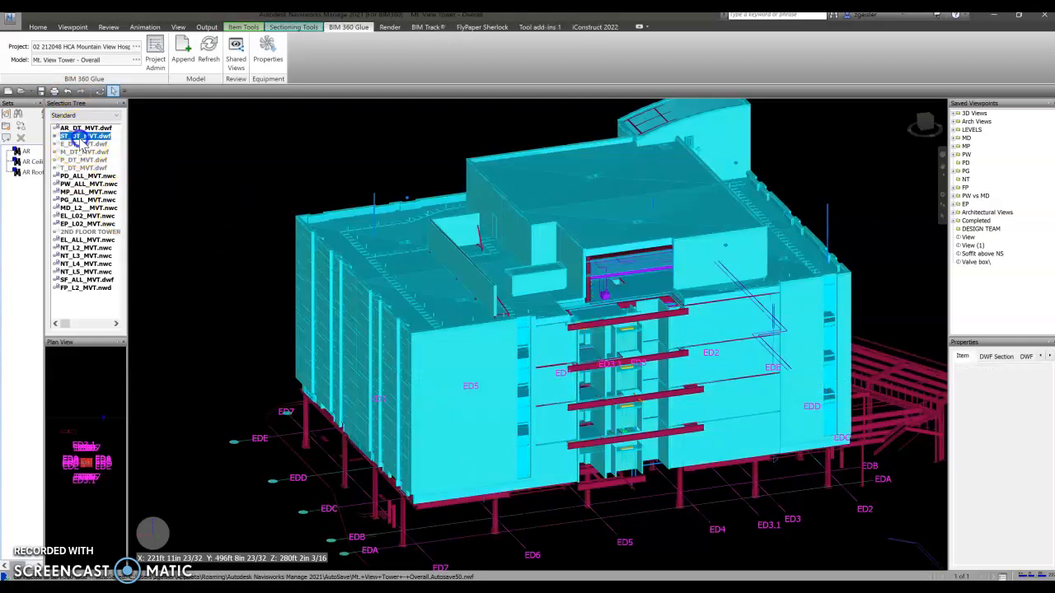
{"action": "left_click", "coordinate": [83, 152]}
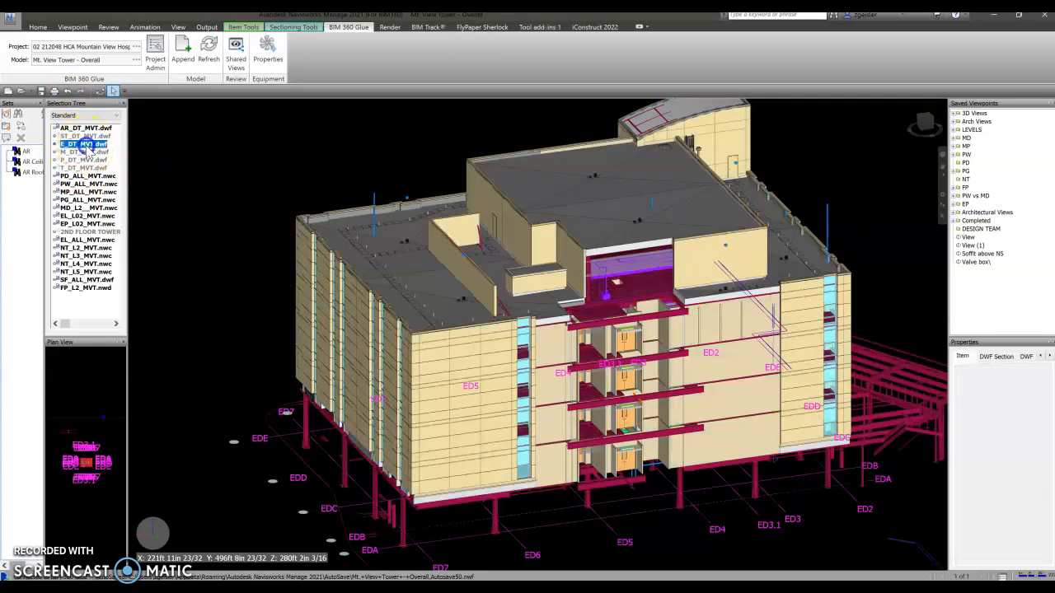
{"action": "left_click", "coordinate": [88, 168]}
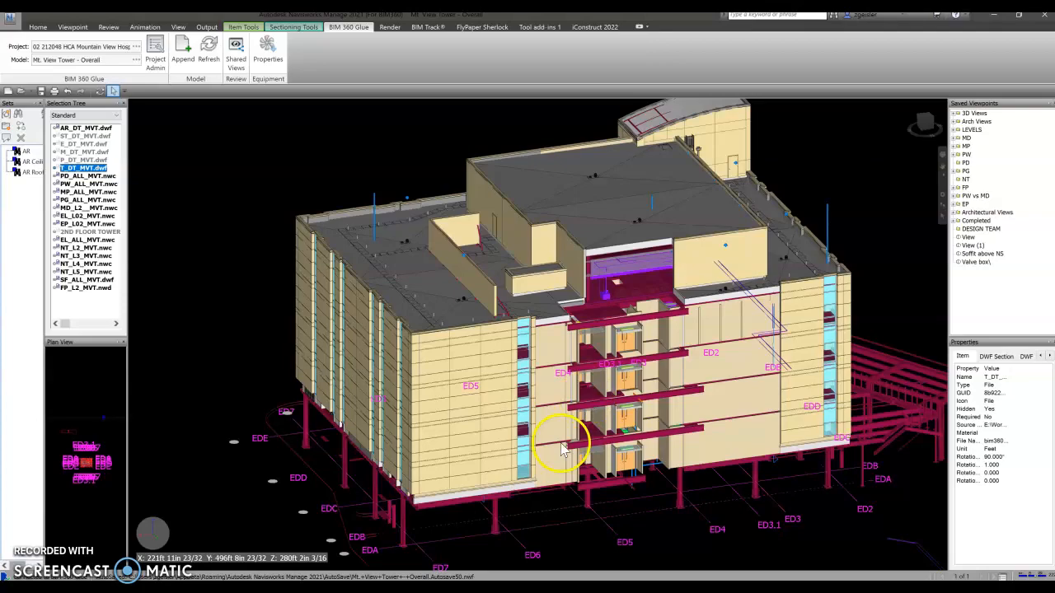
Step: Switch back to BIM 360 Glue and open the Mt. View Tower - Overall merged model with the whole building in view
{"action": "left_click", "coordinate": [462, 587]}
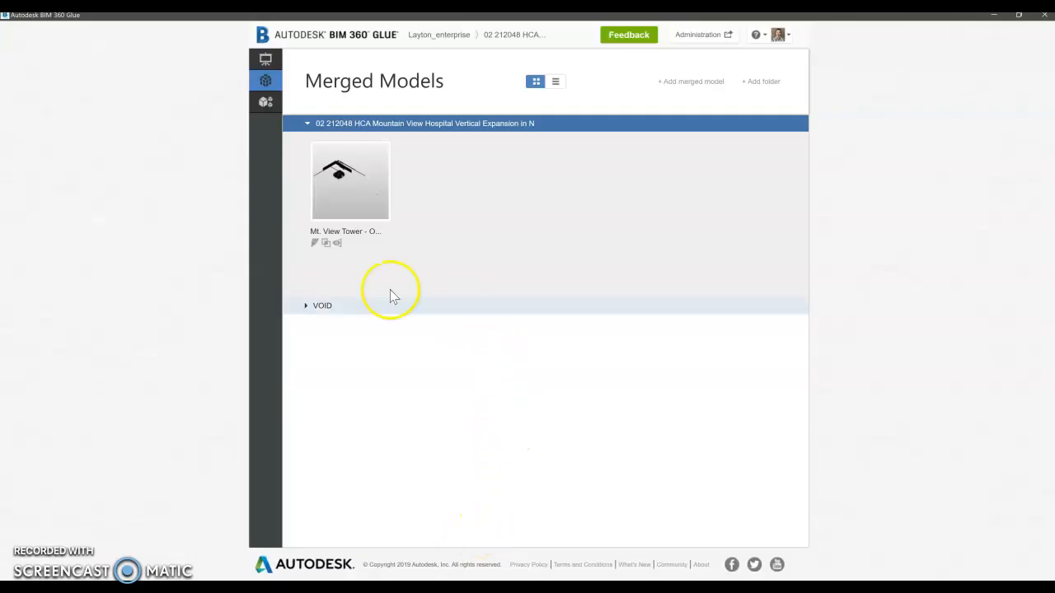
{"action": "left_click", "coordinate": [366, 182]}
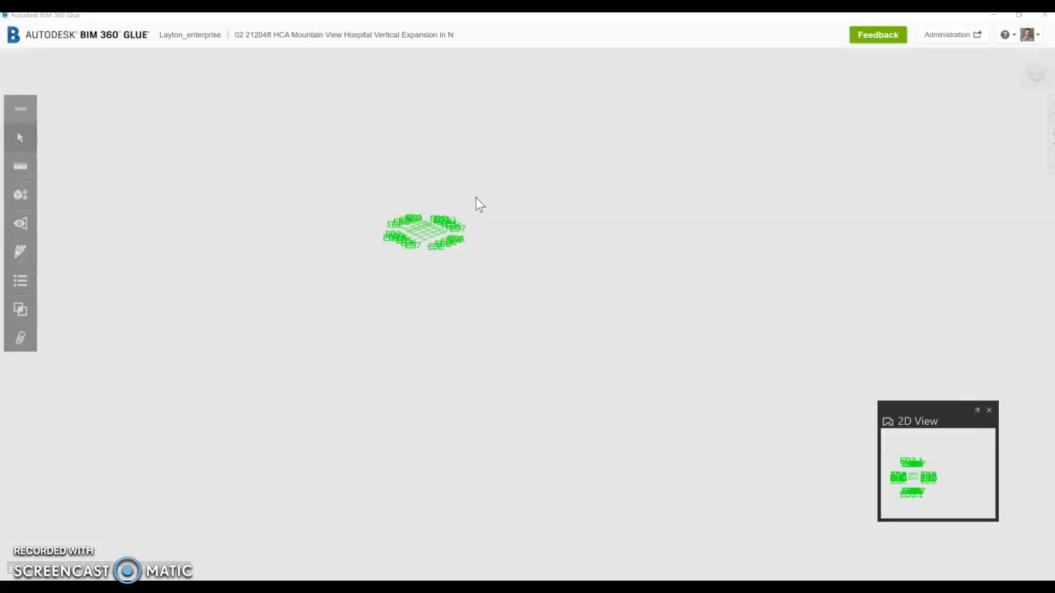
{"action": "left_click_drag", "start_coordinate": [450, 196], "coordinate": [520, 312]}
{"action": "scroll", "coordinate": [404, 230], "scroll_direction": "up", "scroll_amount": 8}
{"action": "scroll", "coordinate": [520, 311], "scroll_direction": "up", "scroll_amount": 5}
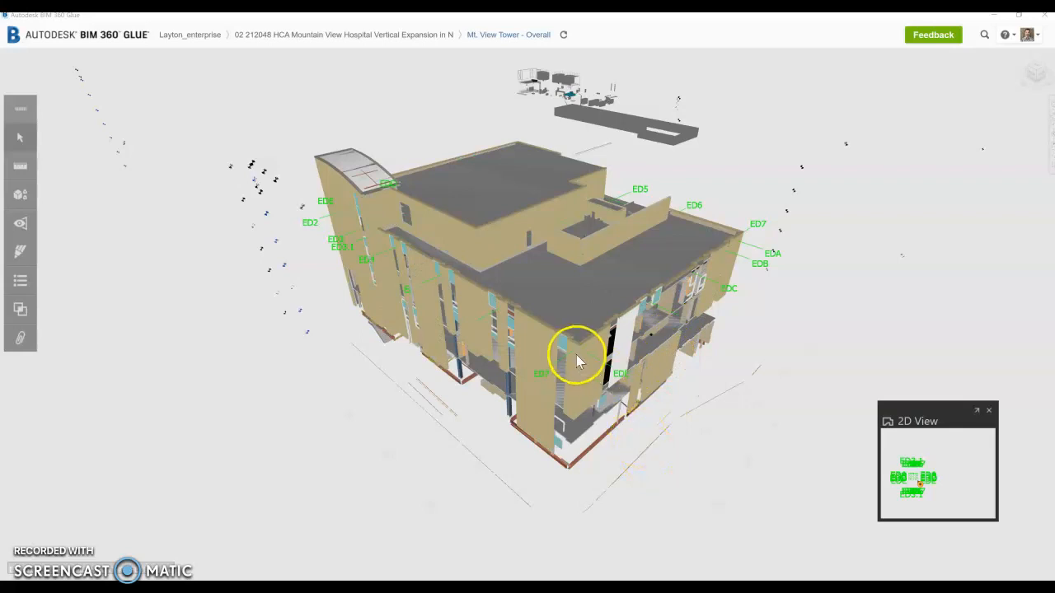
Step: Examine the hospital tower up close, from its exterior corner and roof edge into the building's interior
{"action": "left_click", "coordinate": [555, 358]}
{"action": "middle_click_drag", "start_coordinate": [556, 327], "coordinate": [627, 298]}
{"action": "scroll", "coordinate": [568, 347], "scroll_direction": "up", "scroll_amount": 1}
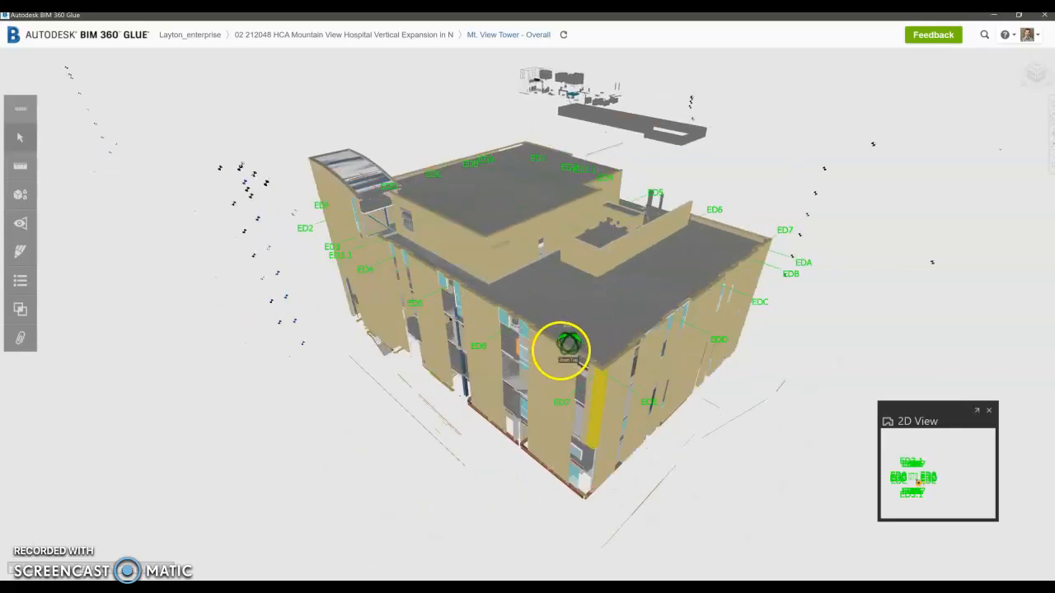
{"action": "scroll", "coordinate": [568, 347], "scroll_direction": "up", "scroll_amount": 10}
{"action": "middle_click_drag", "start_coordinate": [579, 348], "coordinate": [646, 335], "text": "shift"}
{"action": "scroll", "coordinate": [396, 416], "scroll_direction": "up", "scroll_amount": 3}
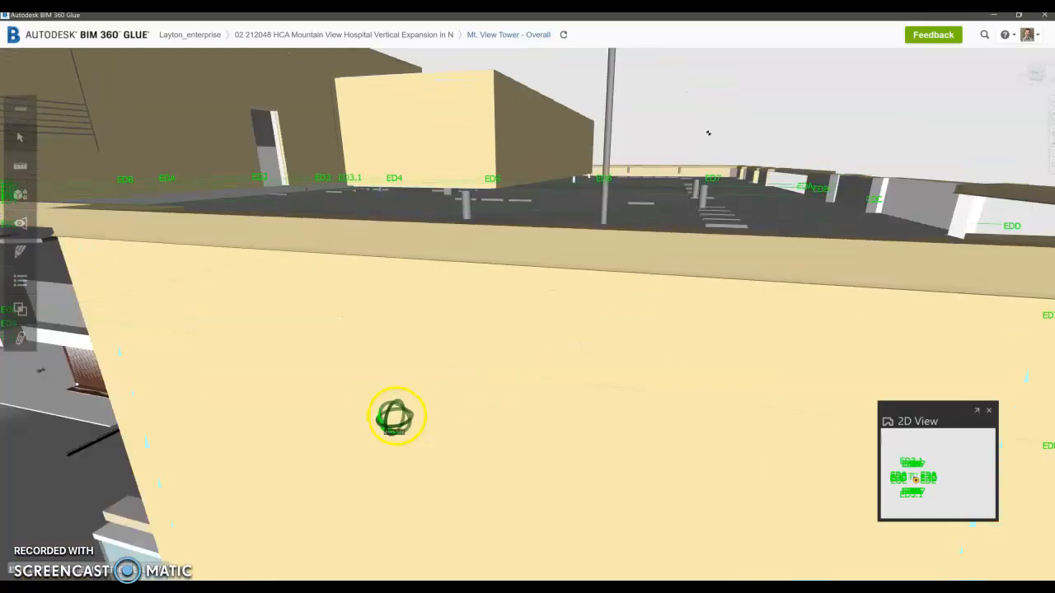
{"action": "scroll", "coordinate": [396, 416], "scroll_direction": "up", "scroll_amount": 5}
{"action": "mouse_move", "coordinate": [394, 418]}
{"action": "middle_mouse_down", "text": "shift"}
{"action": "mouse_move", "coordinate": [380, 372]}
{"action": "mouse_move", "coordinate": [607, 370]}
{"action": "mouse_move", "coordinate": [728, 392]}
{"action": "middle_mouse_up", "text": "shift"}
{"action": "scroll", "coordinate": [391, 381], "scroll_direction": "up", "scroll_amount": 3}
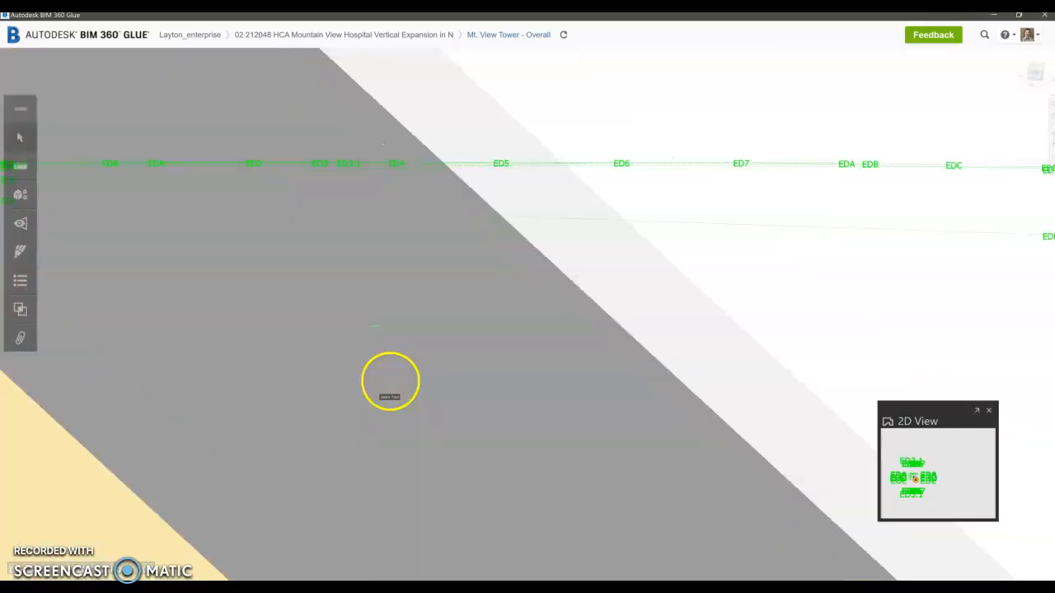
{"action": "scroll", "coordinate": [409, 368], "scroll_direction": "up", "scroll_amount": 5}
{"action": "scroll", "coordinate": [855, 113], "scroll_direction": "up", "scroll_amount": 2}
{"action": "scroll", "coordinate": [511, 289], "scroll_direction": "up", "scroll_amount": 1}
{"action": "scroll", "coordinate": [484, 301], "scroll_direction": "up", "scroll_amount": 5}
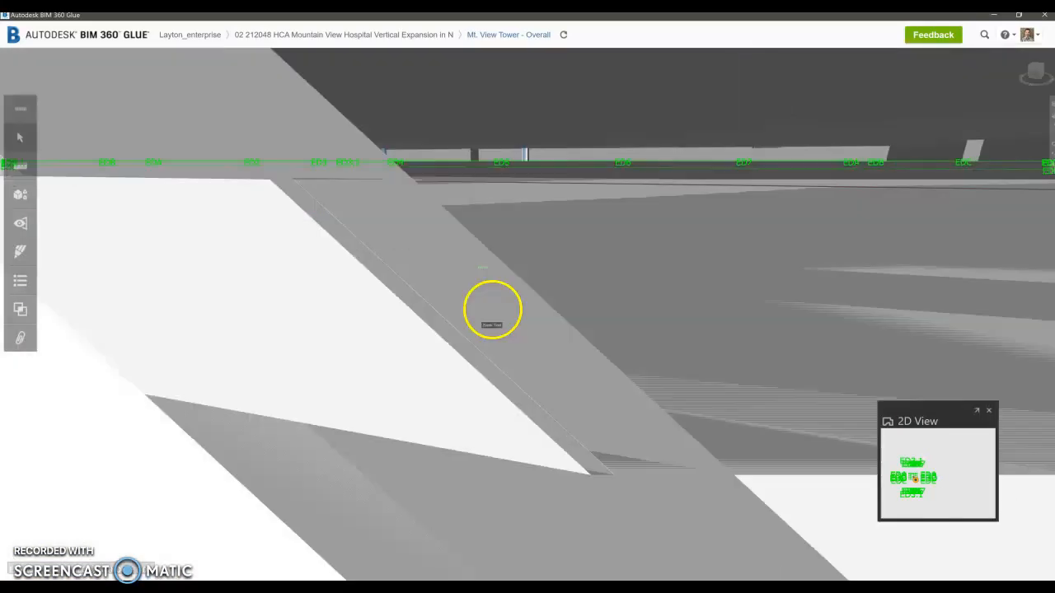
Step: Examine the round and rectangular ductwork, pipes and equipment above the ceiling inside the tower
{"action": "scroll", "coordinate": [491, 310], "scroll_direction": "up", "scroll_amount": 5}
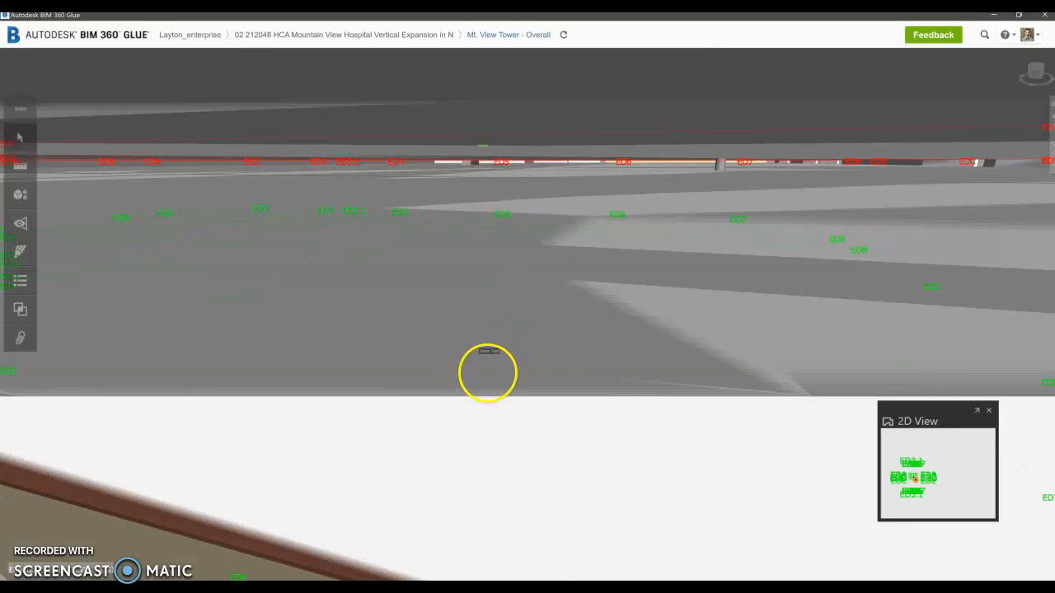
{"action": "middle_click_drag", "start_coordinate": [511, 288], "coordinate": [522, 251]}
{"action": "scroll", "coordinate": [493, 368], "scroll_direction": "up", "scroll_amount": 5}
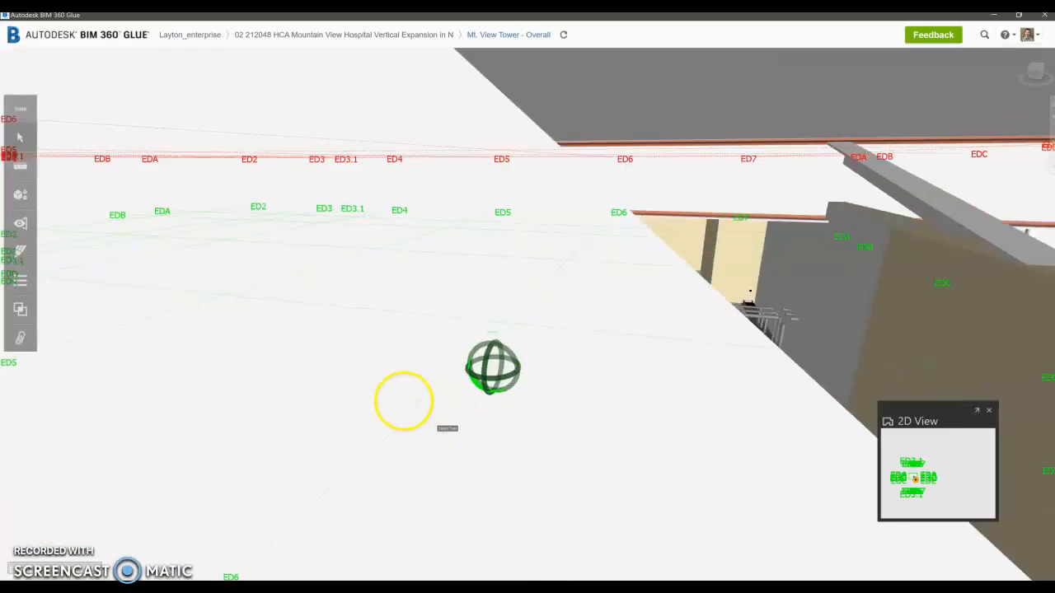
{"action": "scroll", "coordinate": [601, 368], "scroll_direction": "up", "scroll_amount": 5}
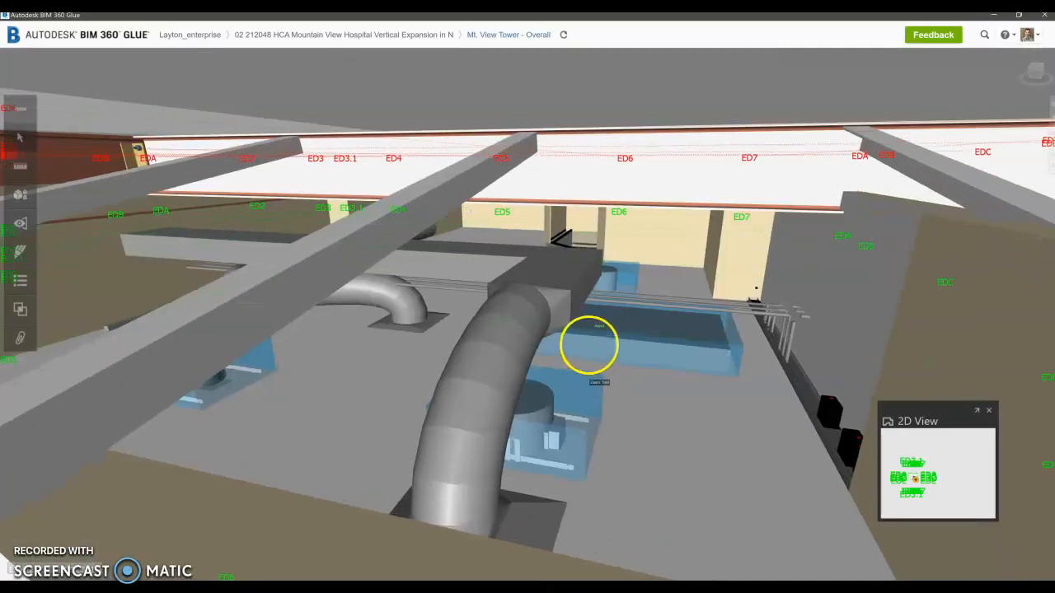
{"action": "scroll", "coordinate": [589, 361], "scroll_direction": "up", "scroll_amount": 5}
{"action": "left_click_drag", "start_coordinate": [641, 371], "coordinate": [530, 382]}
{"action": "right_click", "coordinate": [528, 224]}
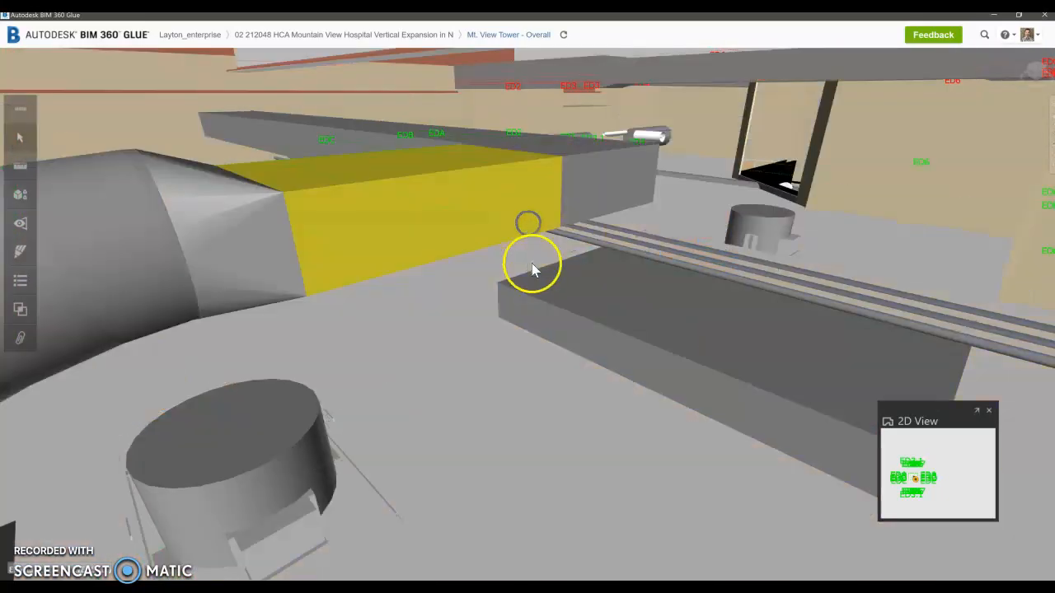
{"action": "scroll", "coordinate": [666, 359], "scroll_direction": "up", "scroll_amount": 5}
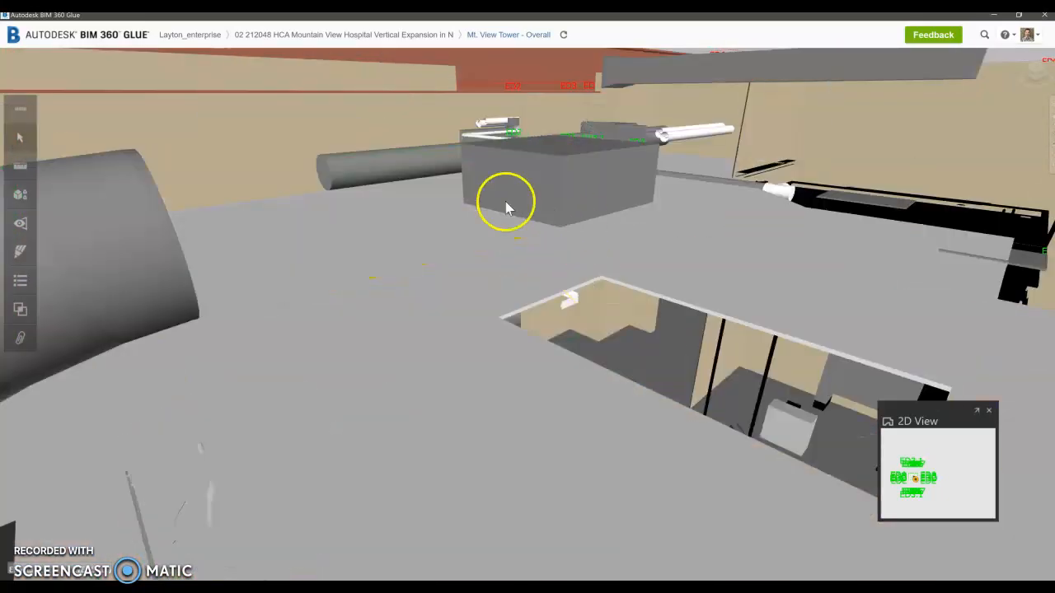
{"action": "left_click", "coordinate": [768, 244]}
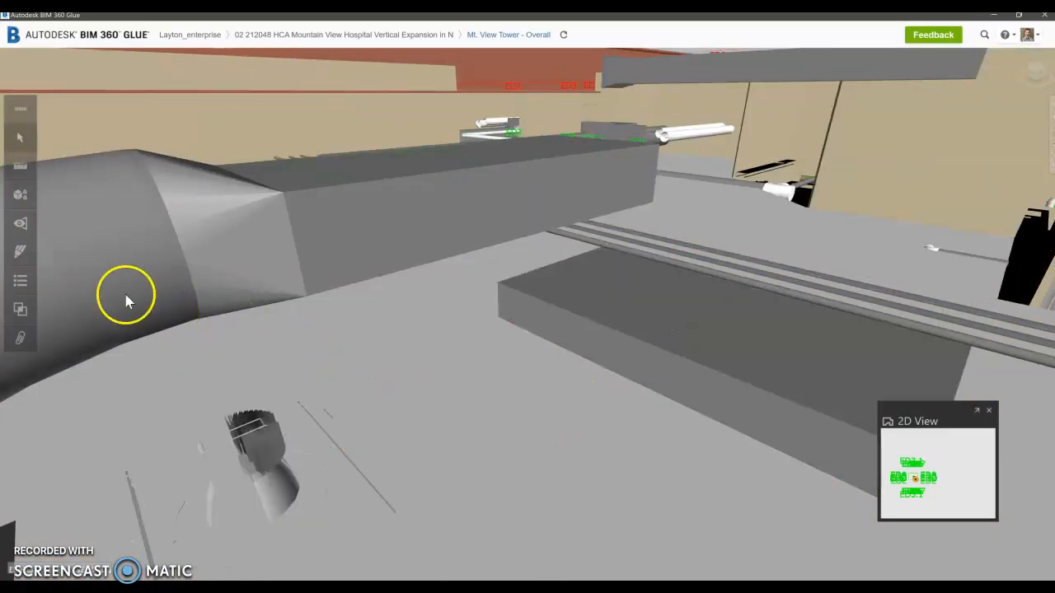
Step: Switch to Navisworks Manage and move in close on the tower's exterior wall and floor structure with nothing selected
{"action": "left_click", "coordinate": [996, 15]}
{"action": "left_click", "coordinate": [493, 355]}
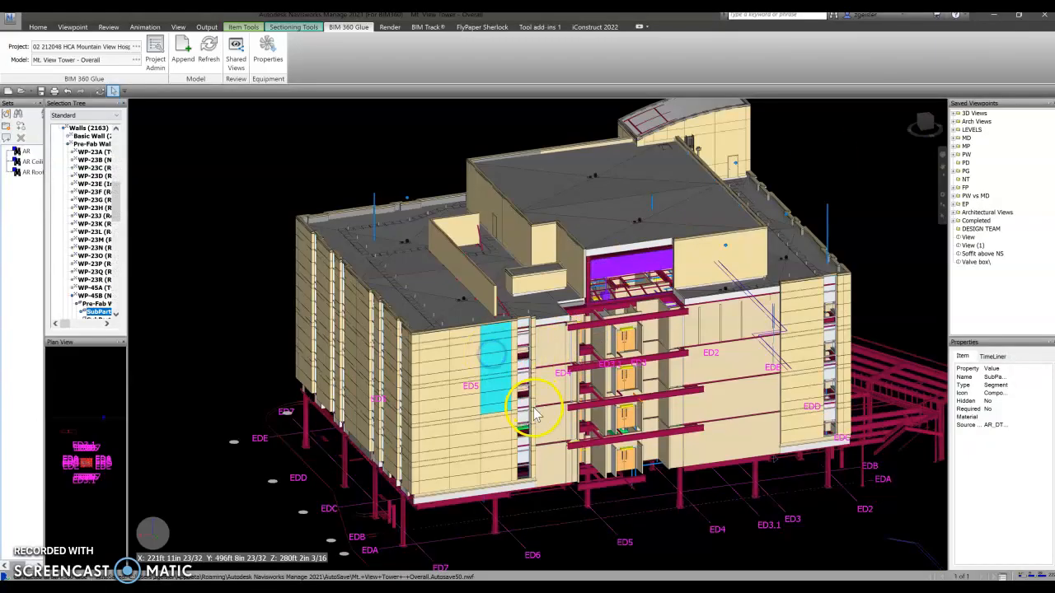
{"action": "key", "text": "Escape"}
{"action": "scroll", "coordinate": [530, 358], "scroll_direction": "up", "scroll_amount": 10}
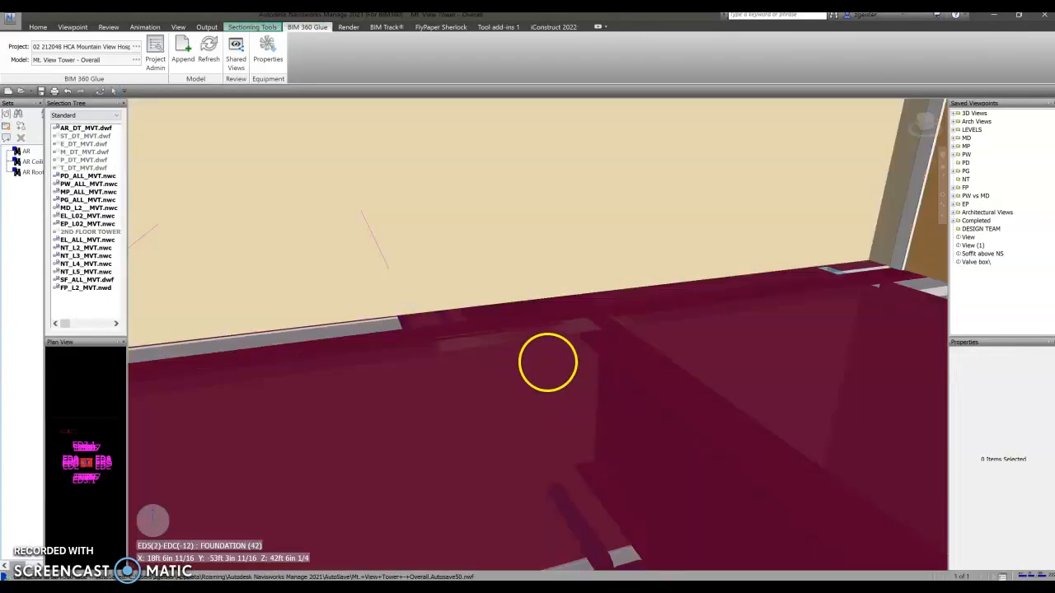